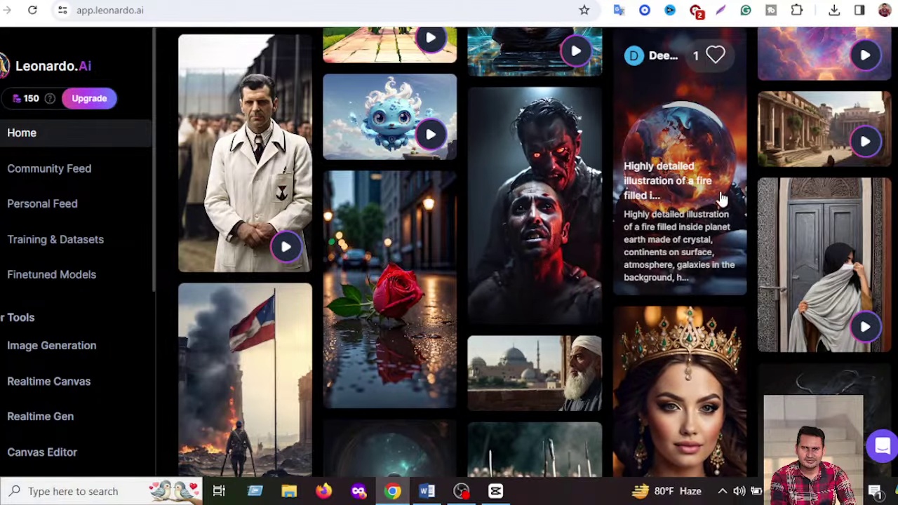
Find the video of a lone flagbearer in battlefield ruins in the community gallery, download it and close its details
scroll(666, 242, down, 3)
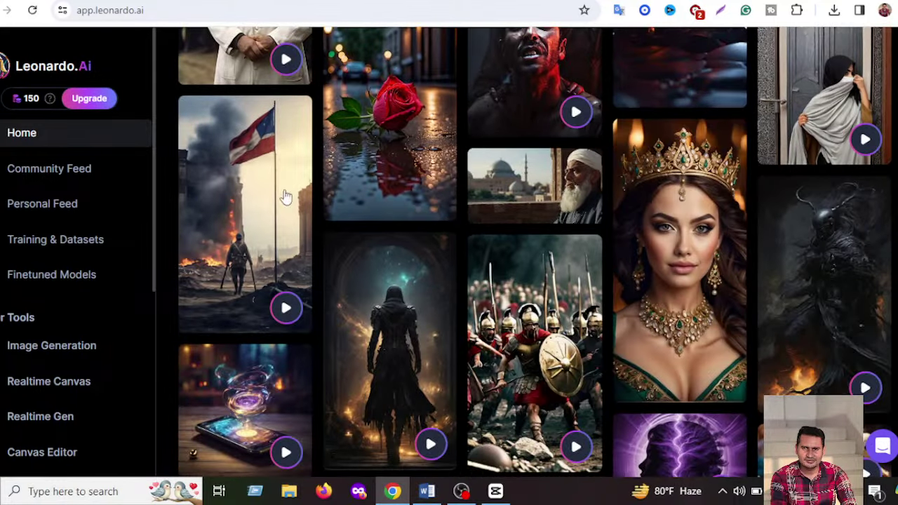
mouse_move(254, 219)
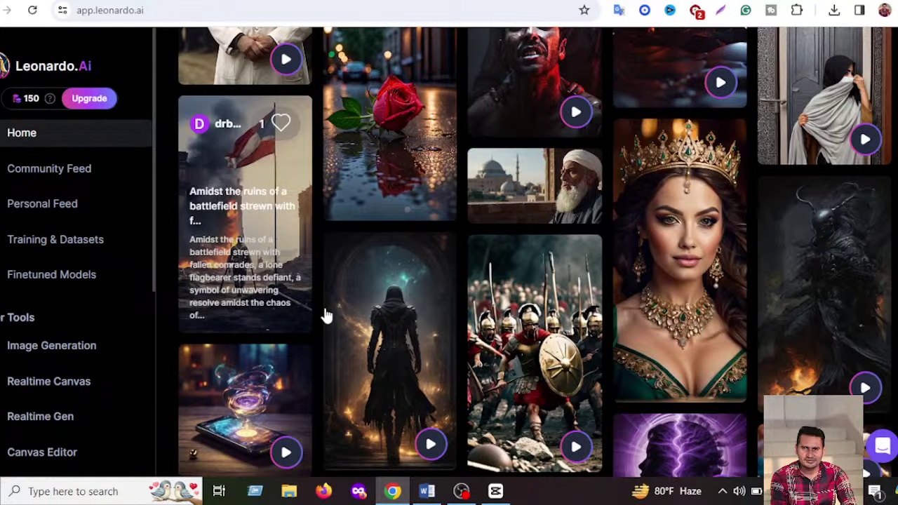
scroll(261, 301, down, 2)
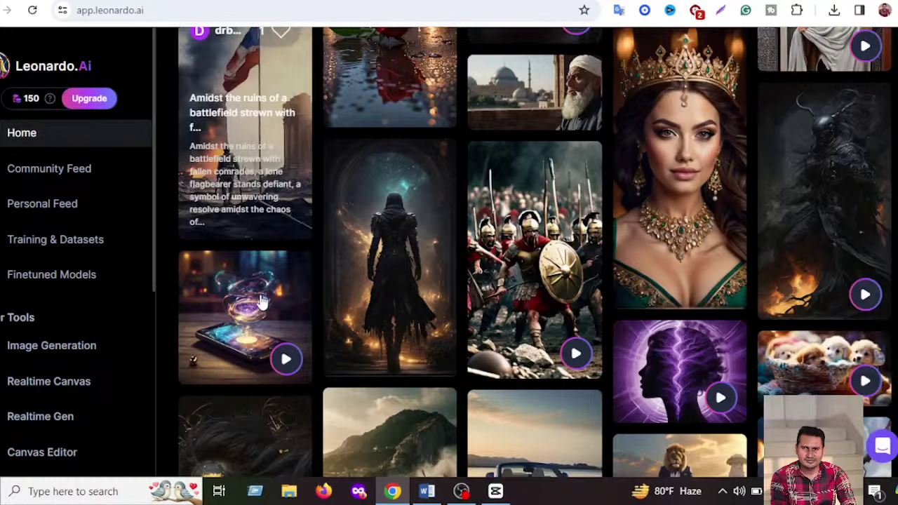
scroll(261, 301, down, 1)
scroll(257, 210, up, 1)
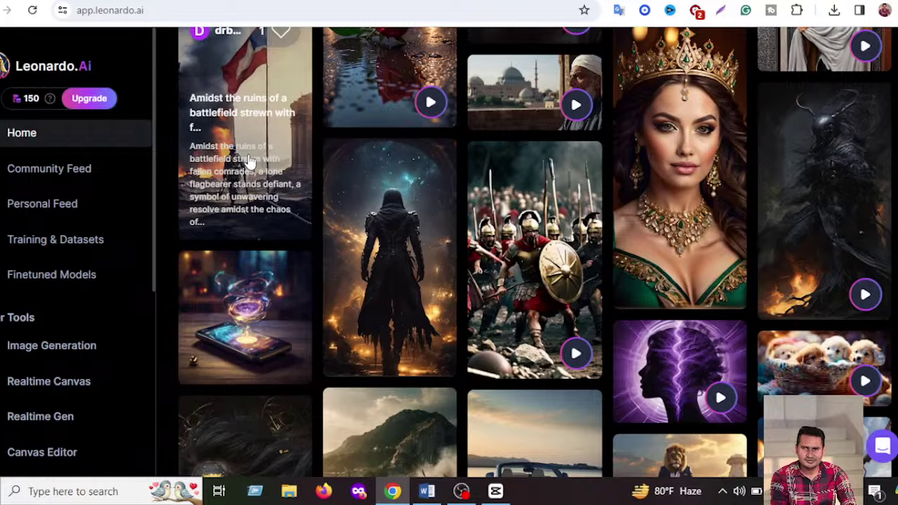
click(249, 160)
scroll(267, 190, down, 3)
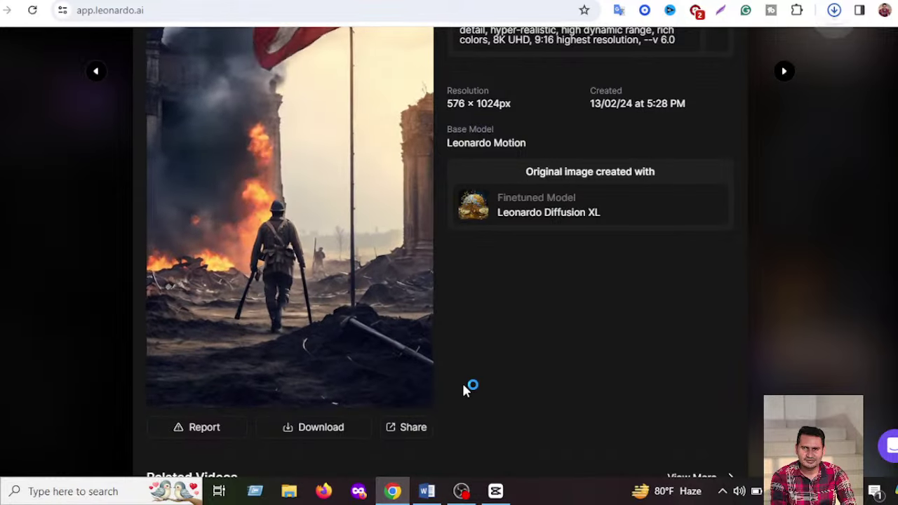
scroll(463, 391, up, 1)
scroll(627, 315, up, 1)
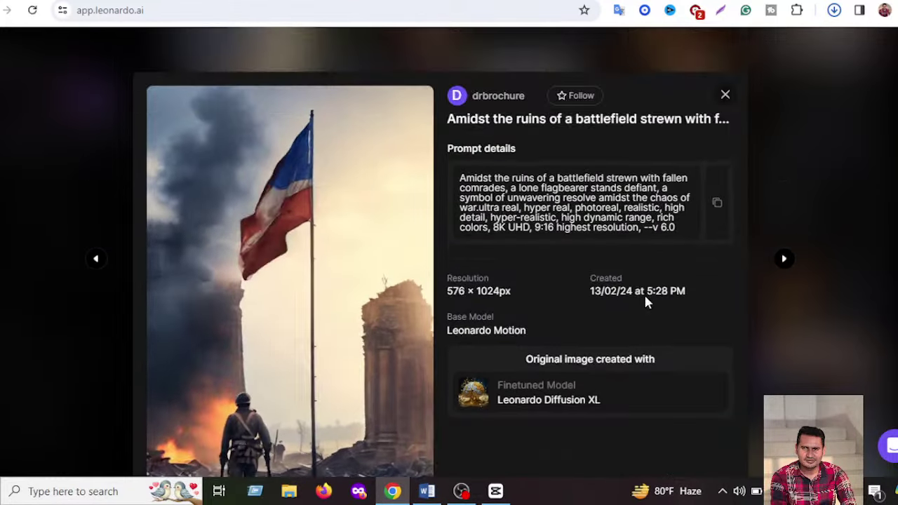
click(833, 10)
click(863, 104)
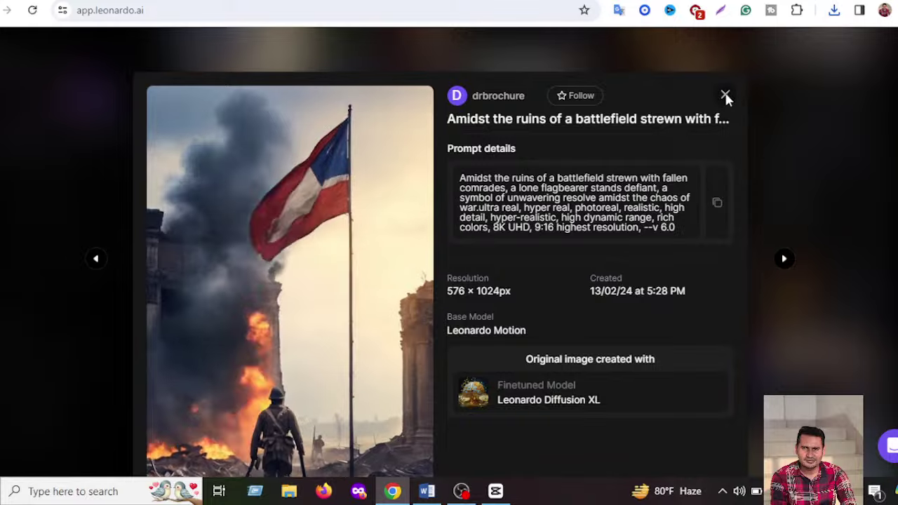
click(725, 94)
Examine the prompt, negative prompt and model details of the crowned woman video
click(726, 101)
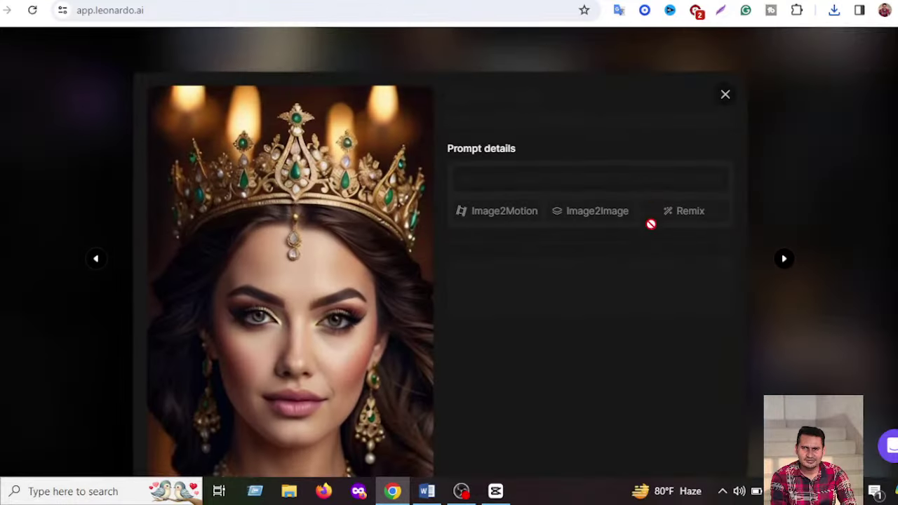
scroll(613, 341, down, 2)
scroll(613, 341, down, 2)
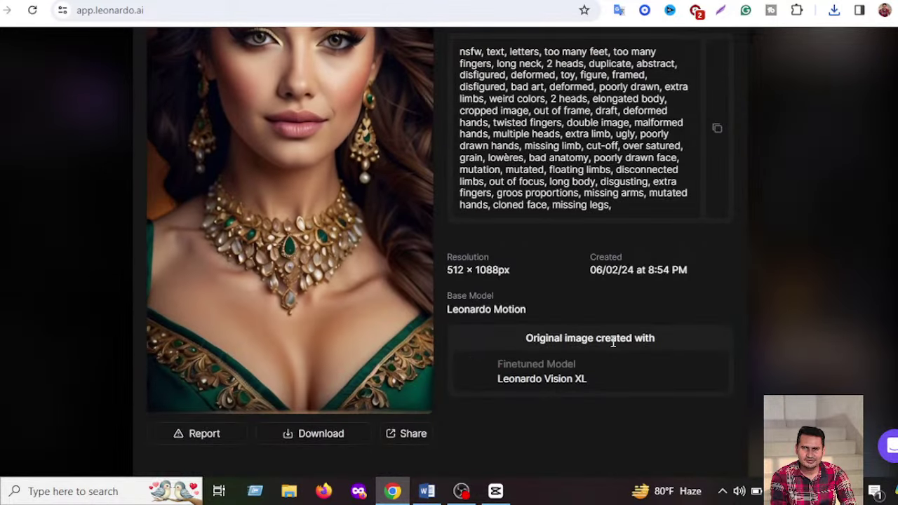
scroll(614, 341, up, 3)
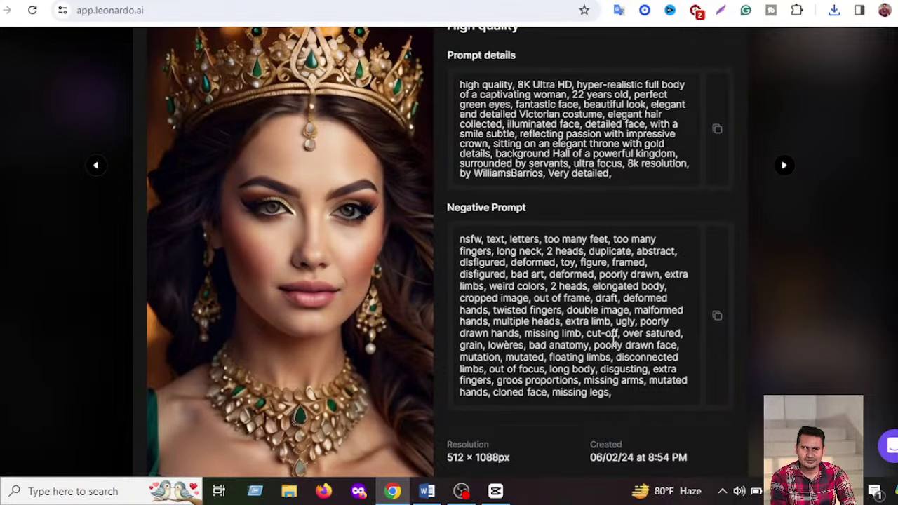
scroll(613, 341, up, 2)
key(Escape)
Find the aerial Spider-Man video in the gallery and download it
scroll(688, 281, down, 3)
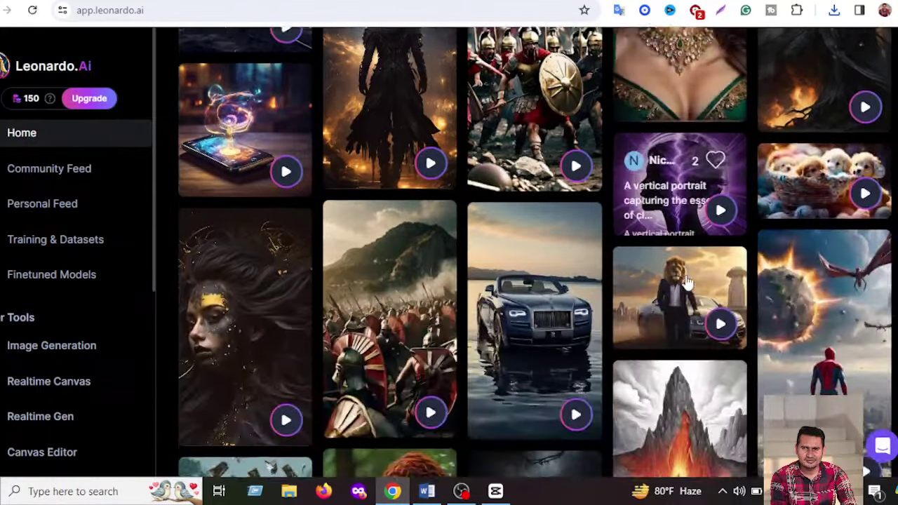
scroll(688, 281, down, 1)
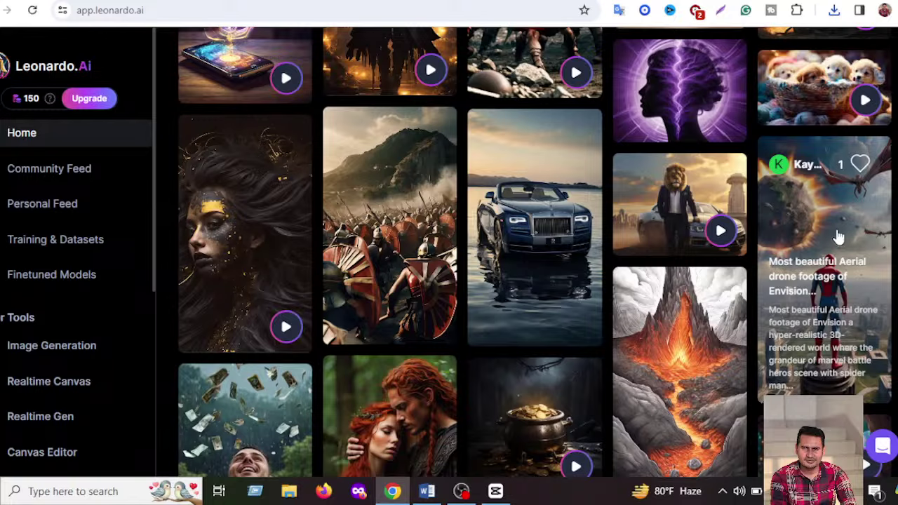
click(838, 237)
scroll(323, 375, down, 3)
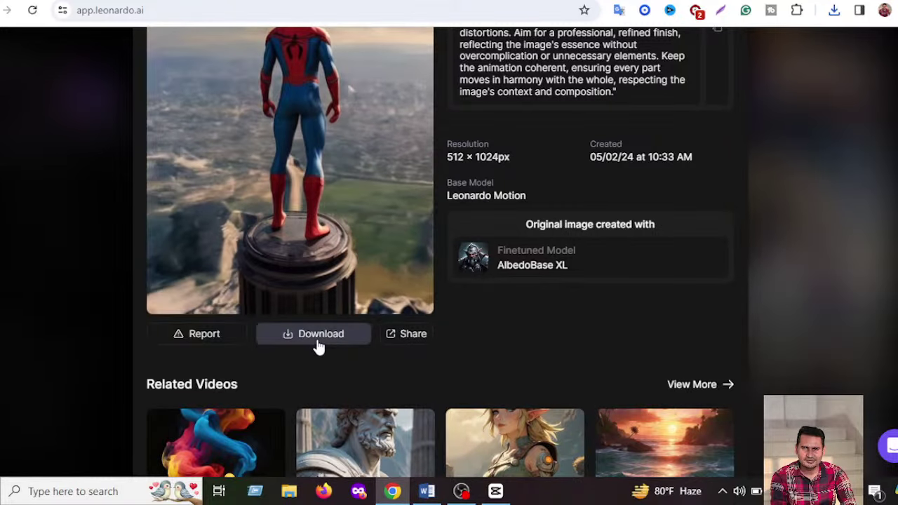
click(319, 335)
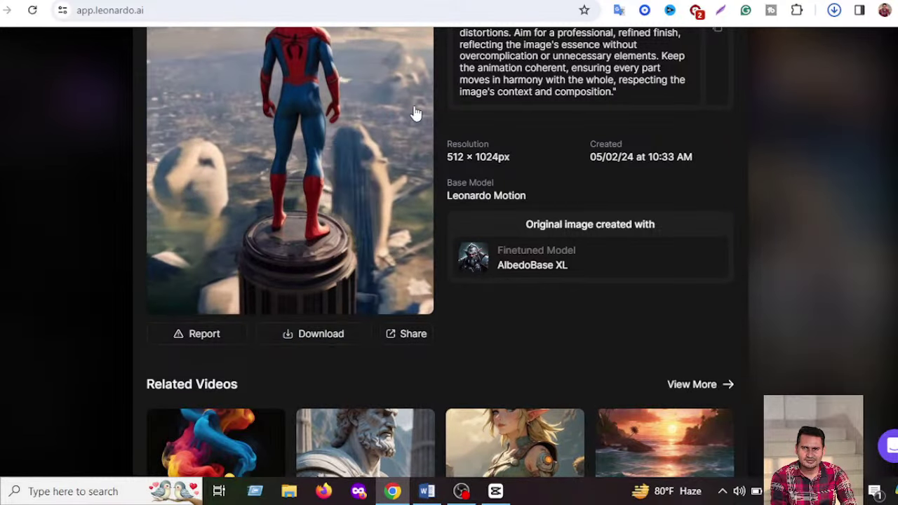
Switch to CapCut and import the two newly downloaded videos from the Downloads folder
click(497, 491)
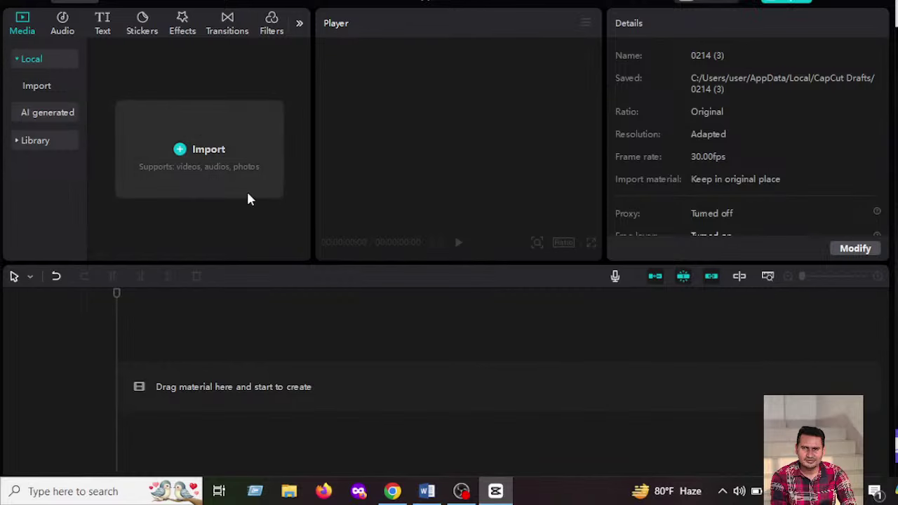
click(179, 150)
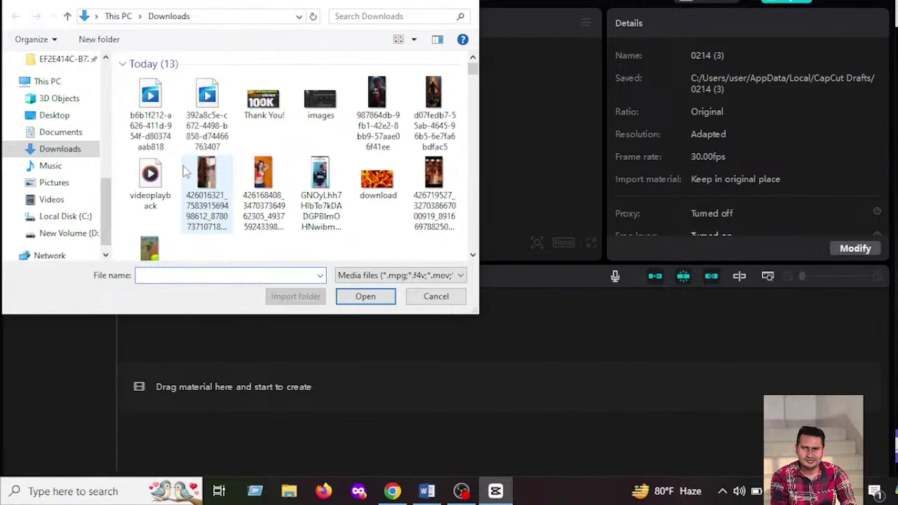
drag(235, 83, 144, 96)
click(361, 299)
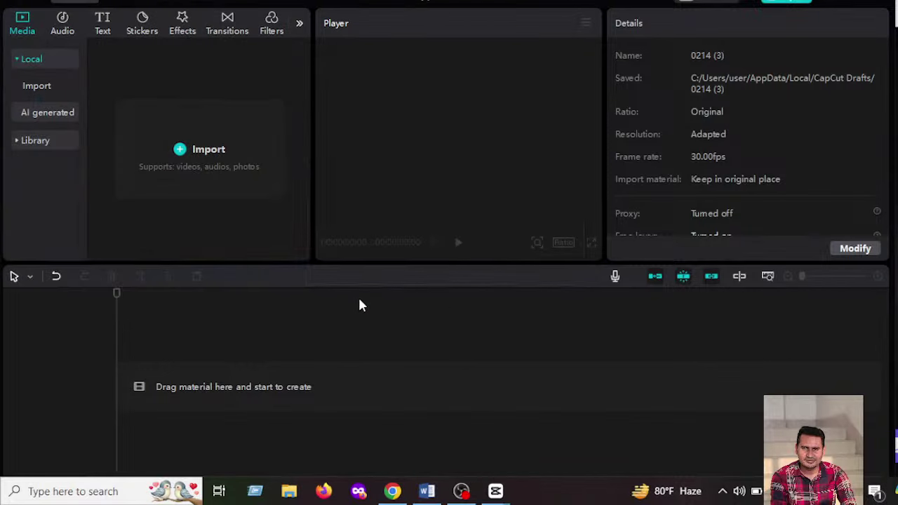
Add both imported clips to the start of the timeline and set the project's aspect ratio to 9:16
drag(247, 133, 117, 386)
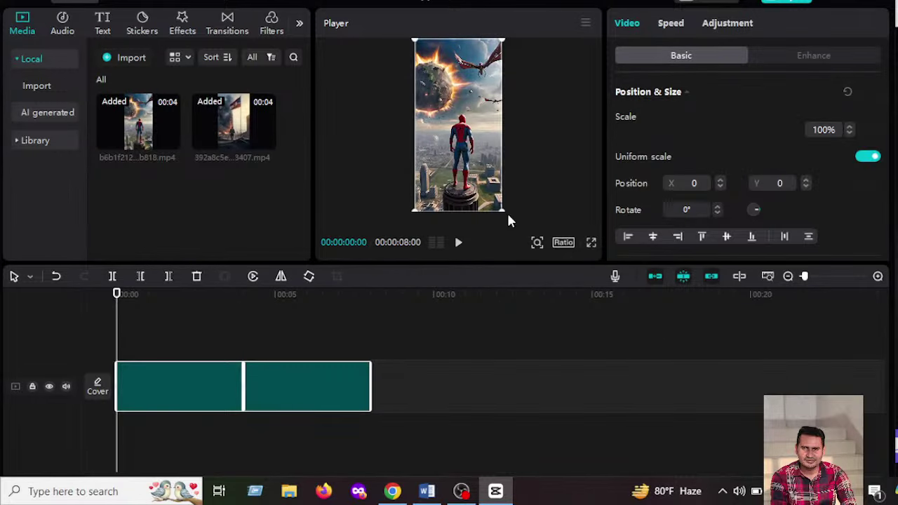
click(564, 243)
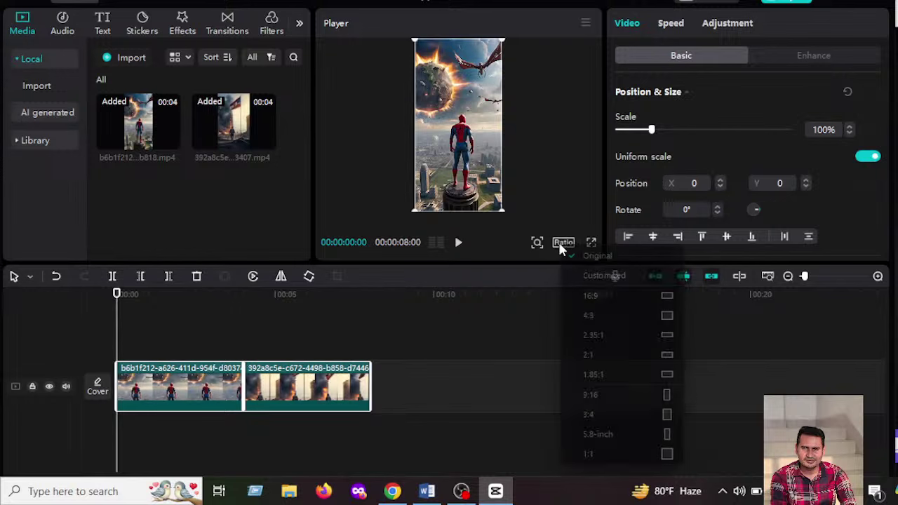
click(608, 397)
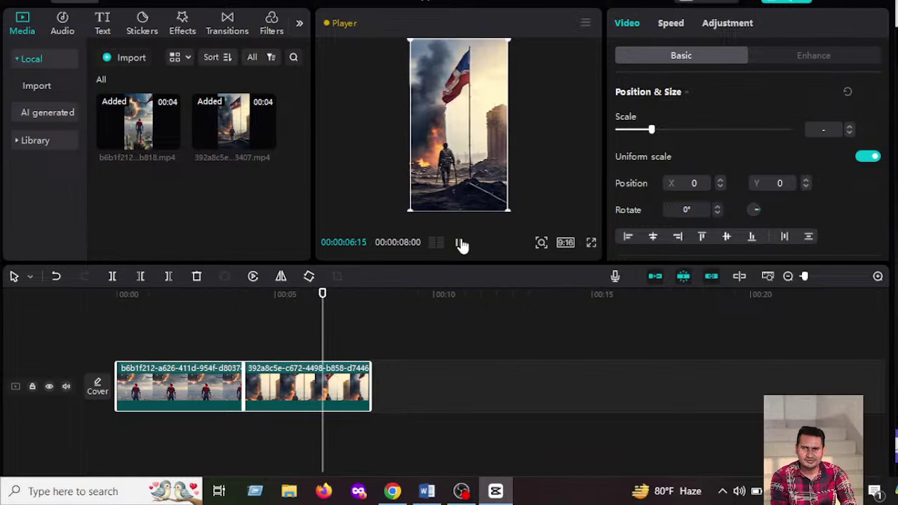
Import the videoplayback audio file from the Downloads folder
click(108, 60)
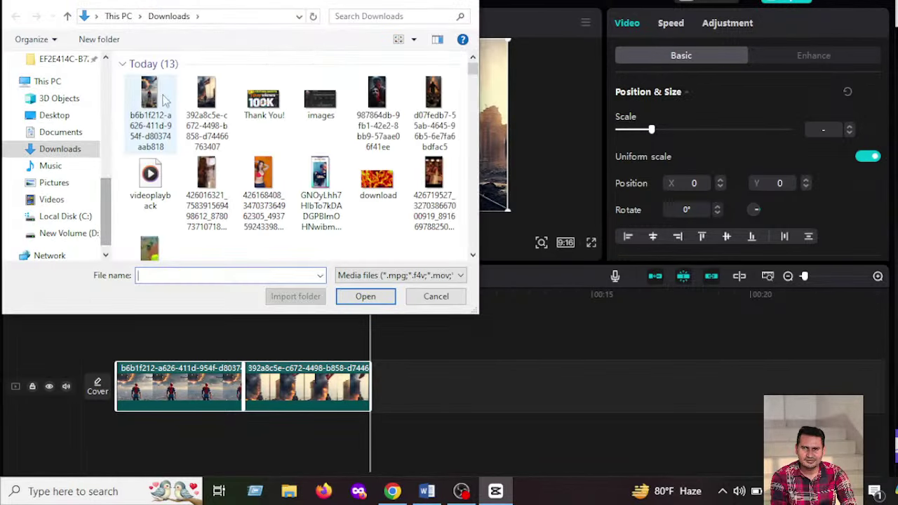
click(150, 178)
click(345, 300)
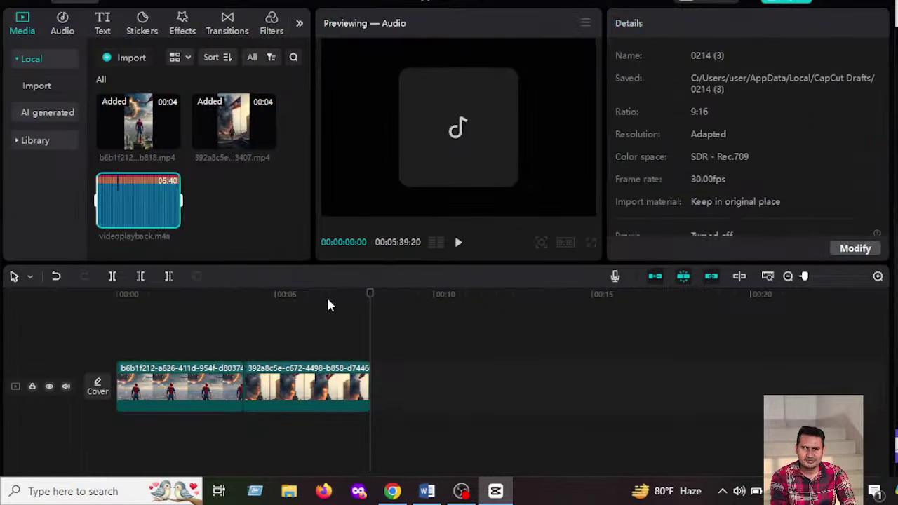
Place the audio under the video clips from the timeline start and set the playhead at 00:00:04:16, where its sound begins
drag(137, 196, 117, 431)
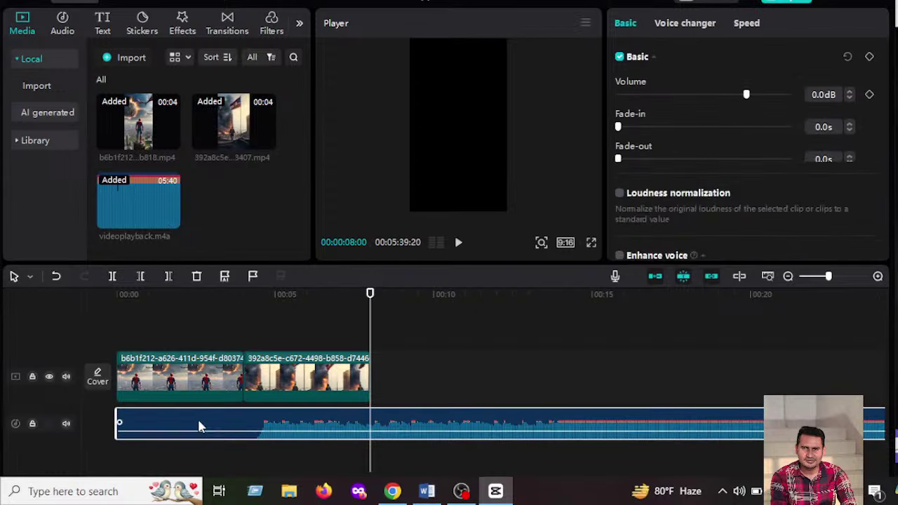
drag(371, 296, 260, 327)
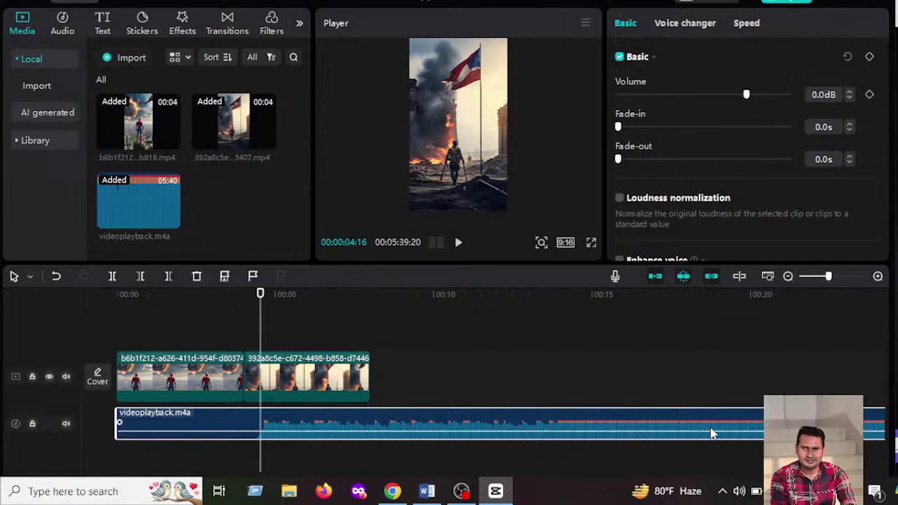
Capture the timeline tools with the screenshot utility, outline the two trim tools in red and close the capture
click(723, 495)
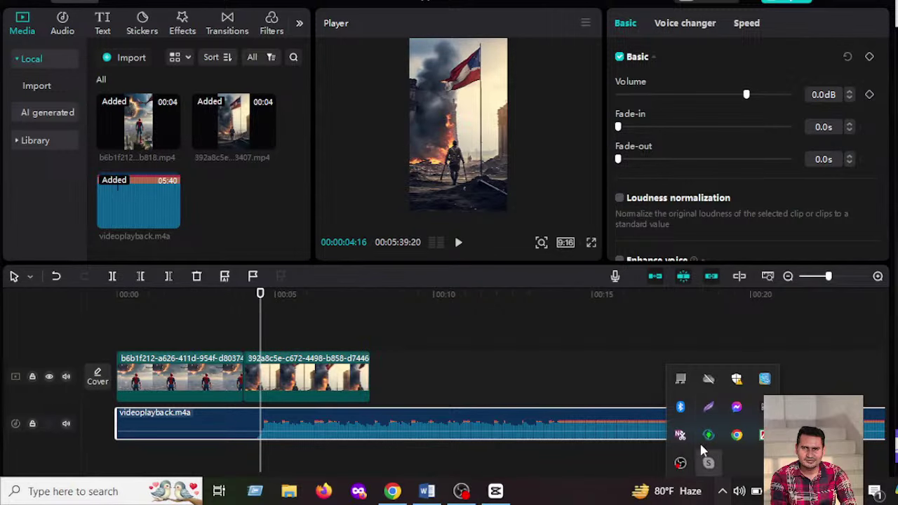
click(708, 407)
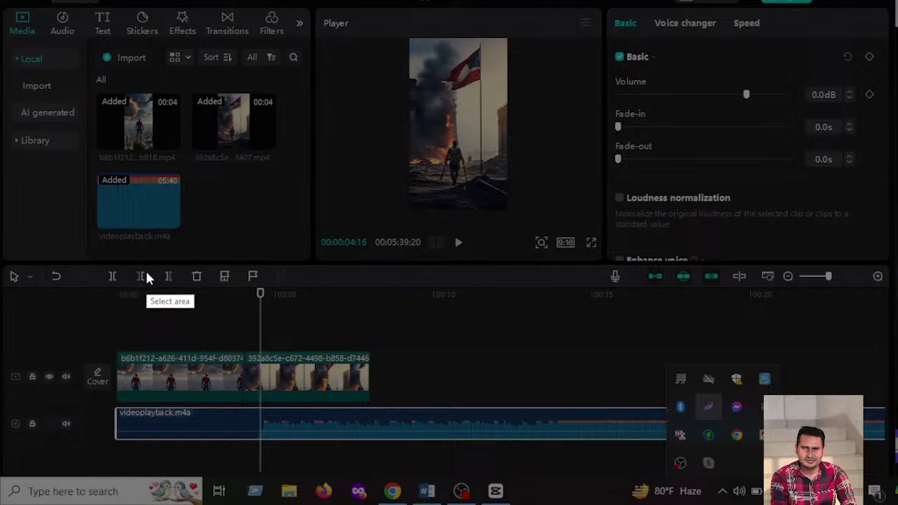
mouse_move(67, 245)
mouse_down()
mouse_move(255, 344)
mouse_move(331, 345)
mouse_up()
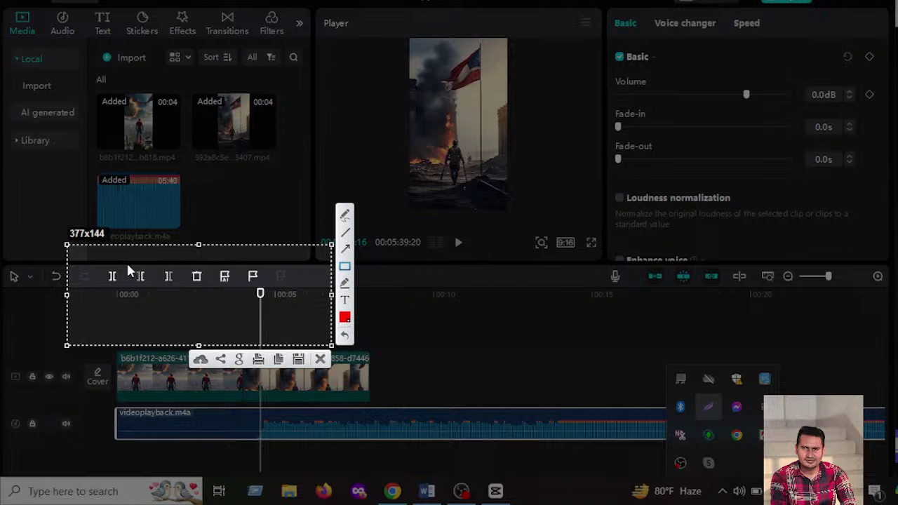
mouse_move(128, 266)
mouse_down()
mouse_move(152, 286)
mouse_move(167, 270)
mouse_move(182, 296)
mouse_up()
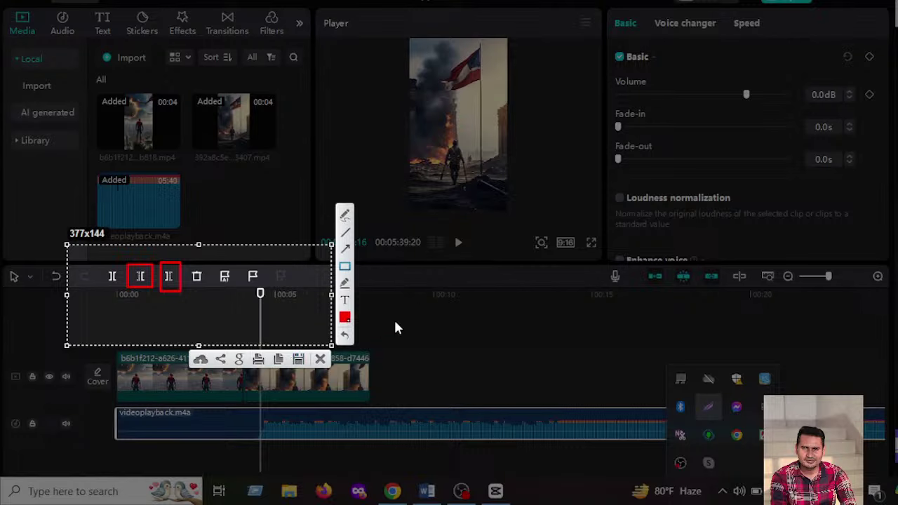
right_click(419, 316)
click(449, 414)
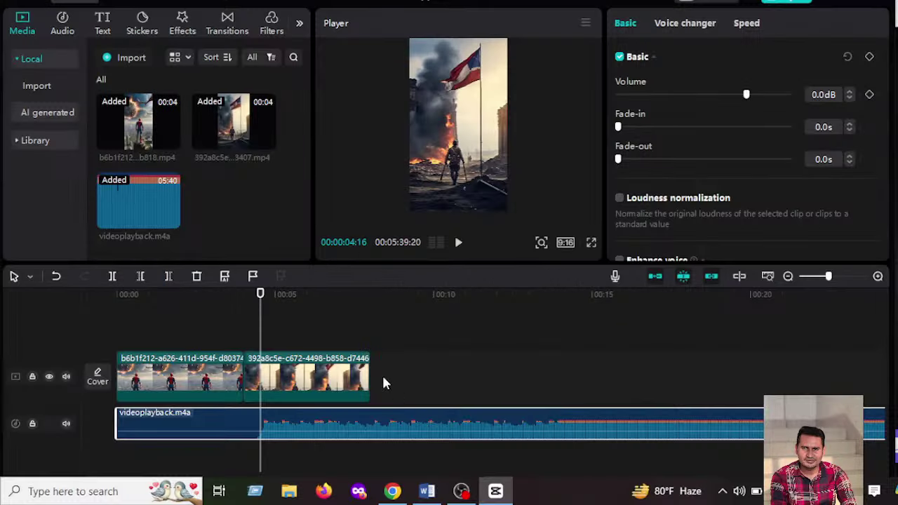
Trim off the silent part of the audio before the playhead and move the audio to the timeline start
click(143, 277)
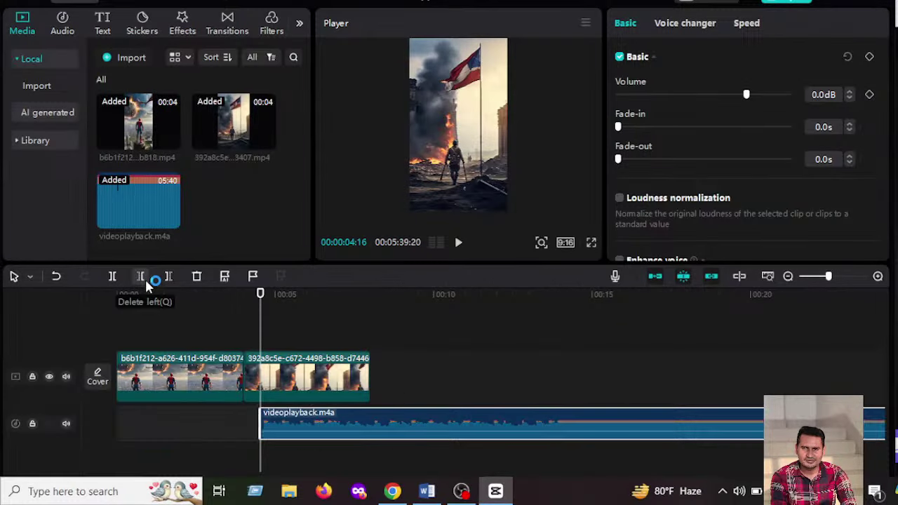
drag(311, 420, 176, 417)
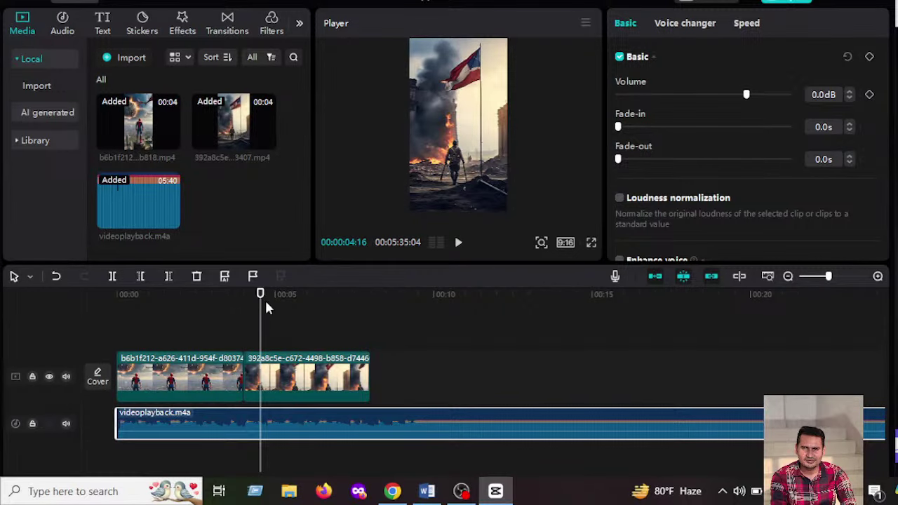
Play the edit from the beginning to check the clips together with the music
drag(261, 296, 115, 296)
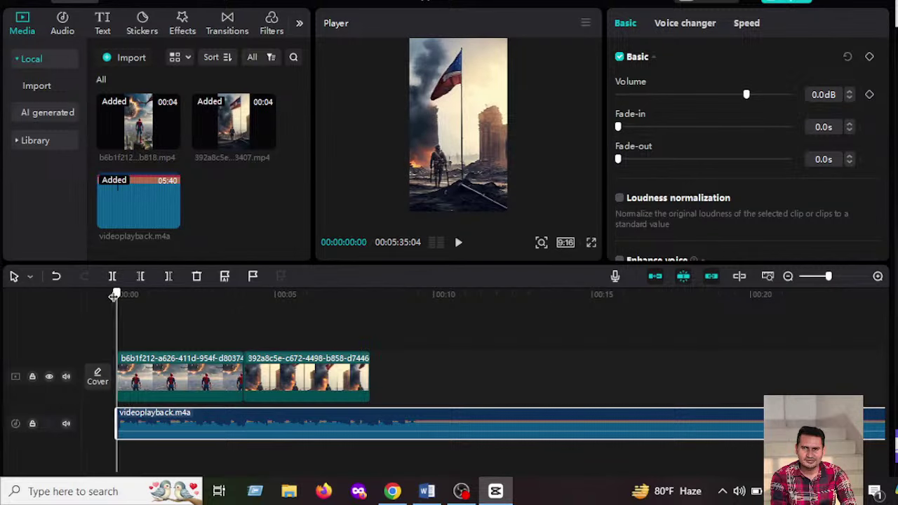
click(457, 243)
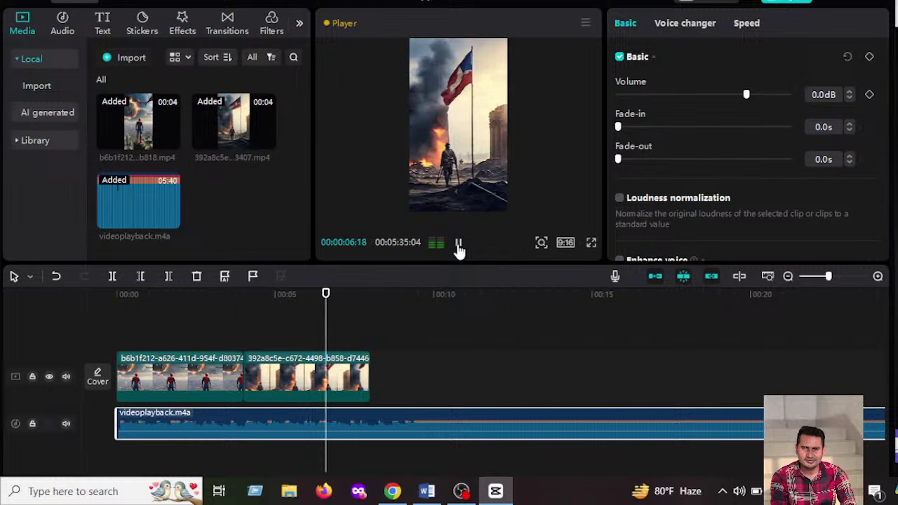
click(458, 244)
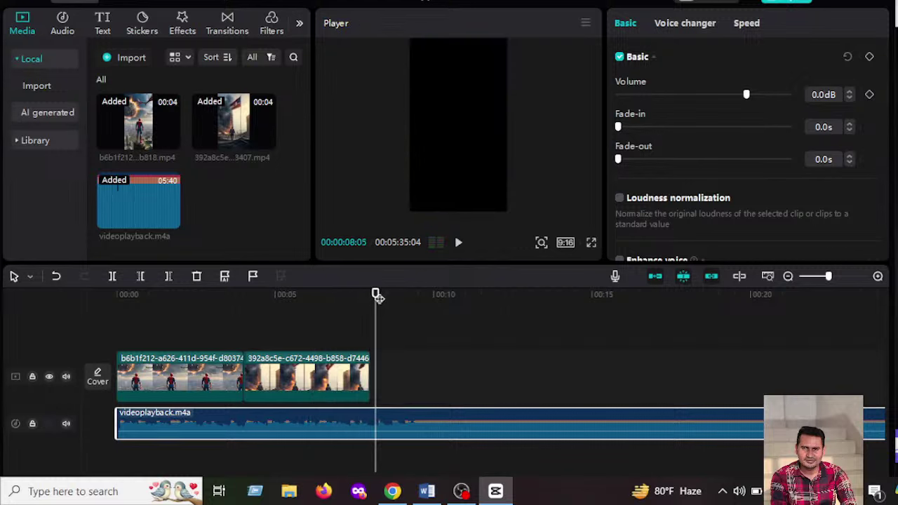
Trim off the audio after 00:00:08:00, where the second video clip ends, and return the playhead to the timeline start
drag(377, 296, 368, 295)
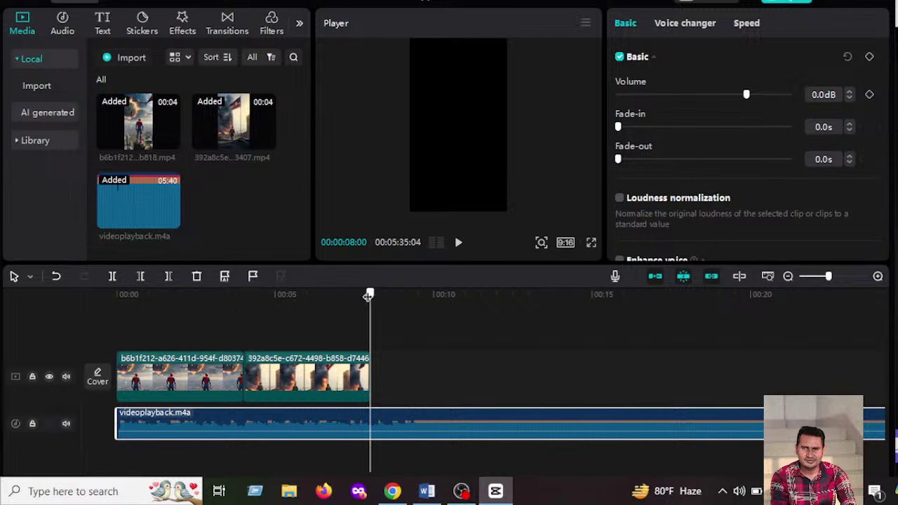
click(168, 278)
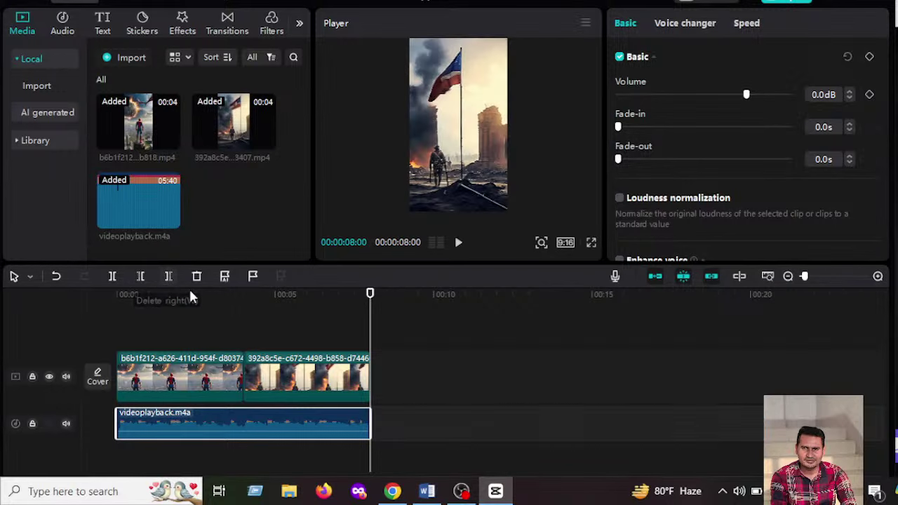
drag(368, 301, 117, 298)
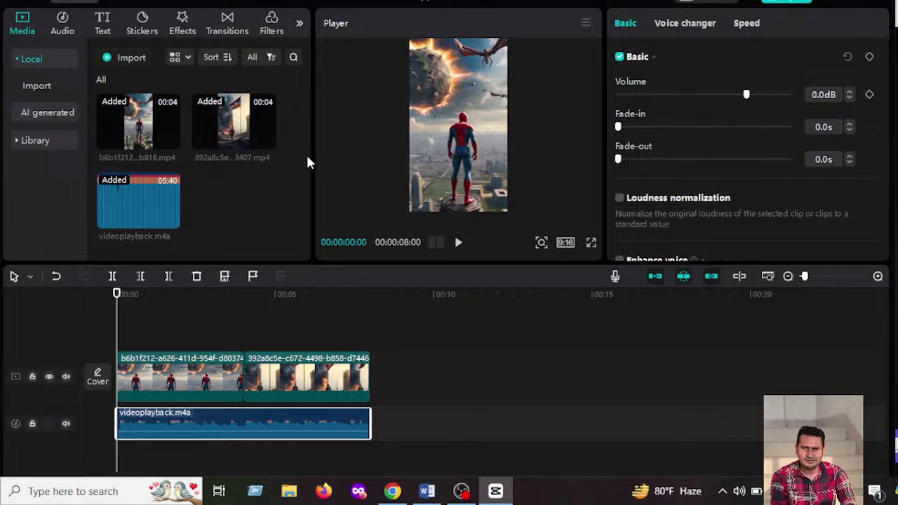
Look through the trending stickers for one that suits the video
mouse_move(237, 114)
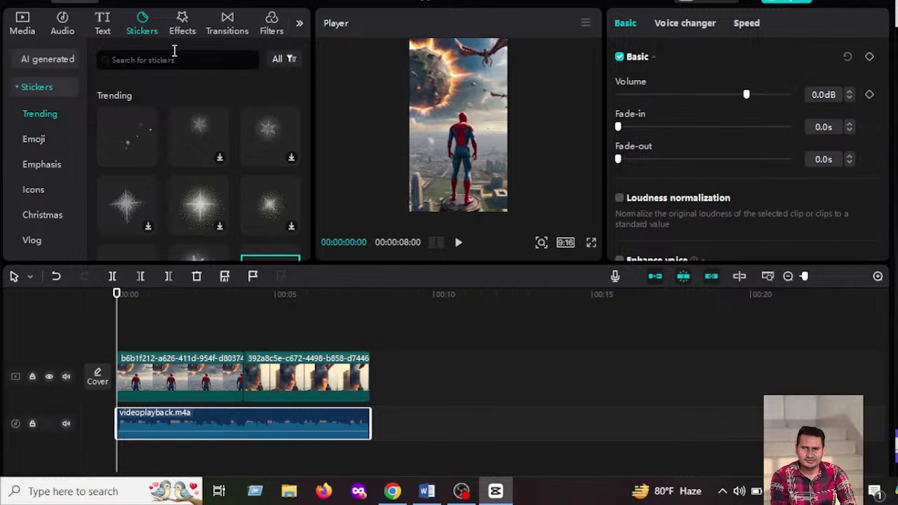
scroll(235, 156, down, 3)
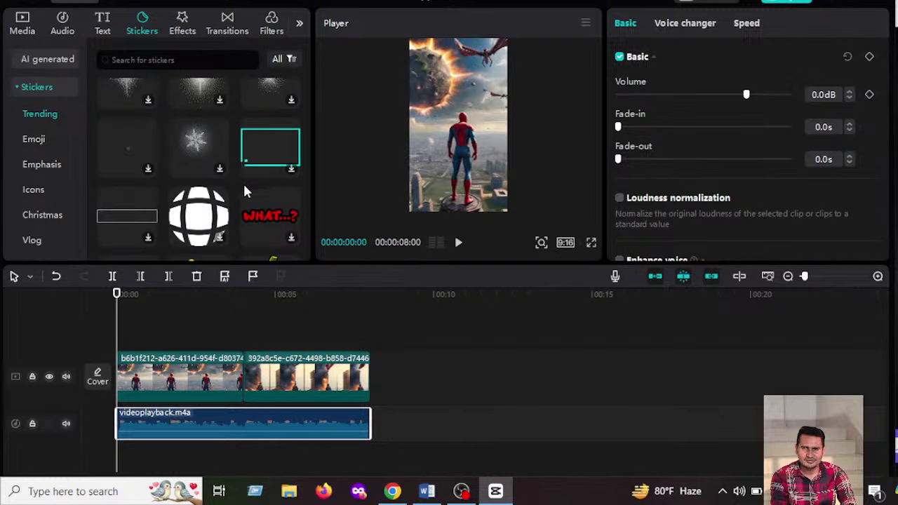
scroll(176, 171, down, 3)
scroll(183, 184, down, 5)
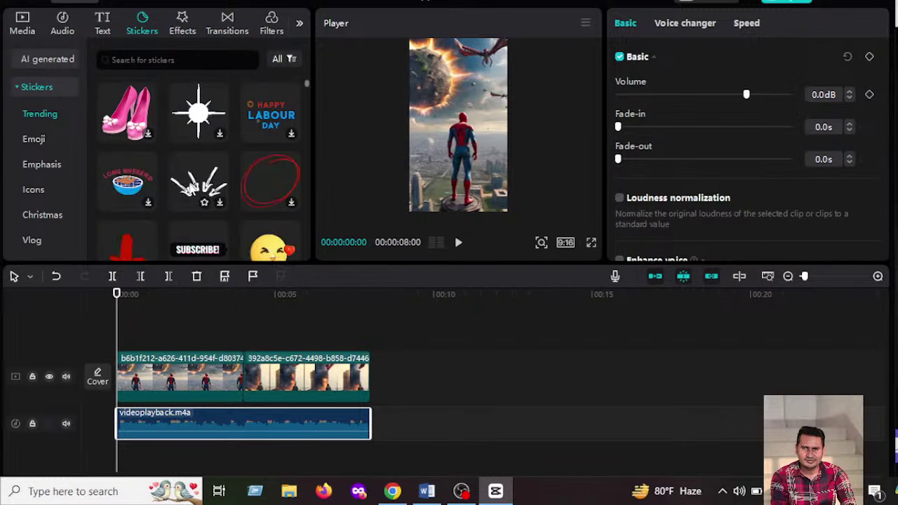
scroll(190, 186, down, 3)
scroll(190, 188, down, 3)
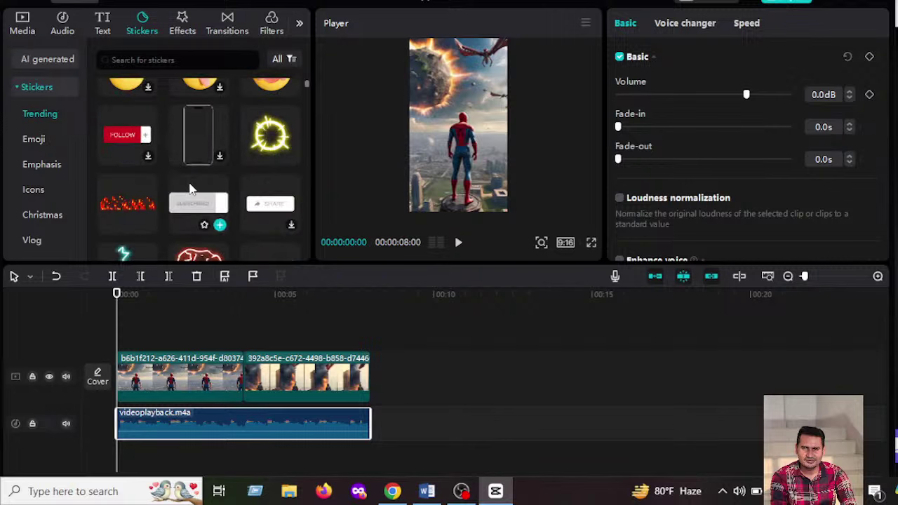
scroll(190, 190, down, 2)
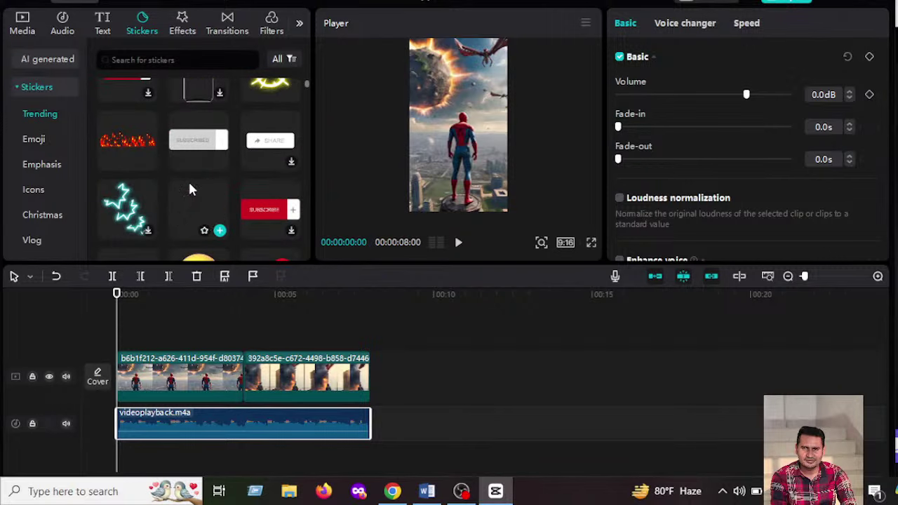
scroll(189, 189, down, 2)
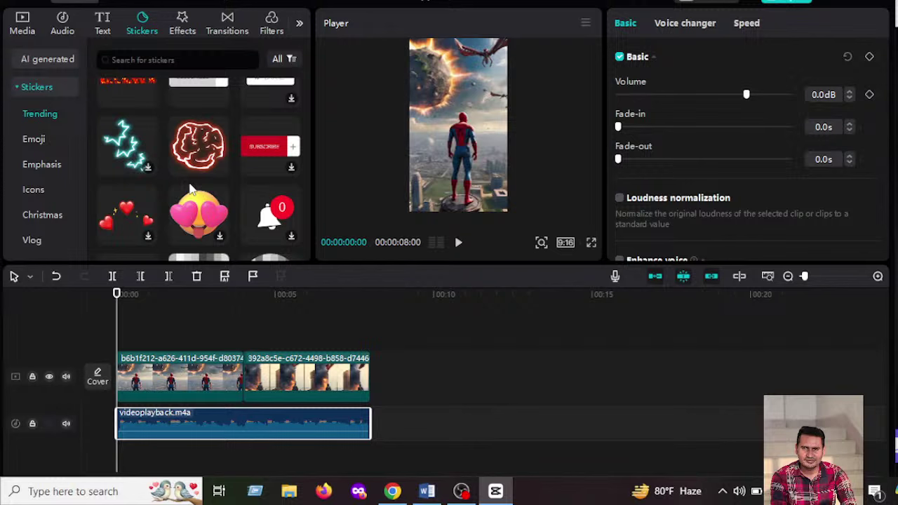
scroll(191, 188, down, 1)
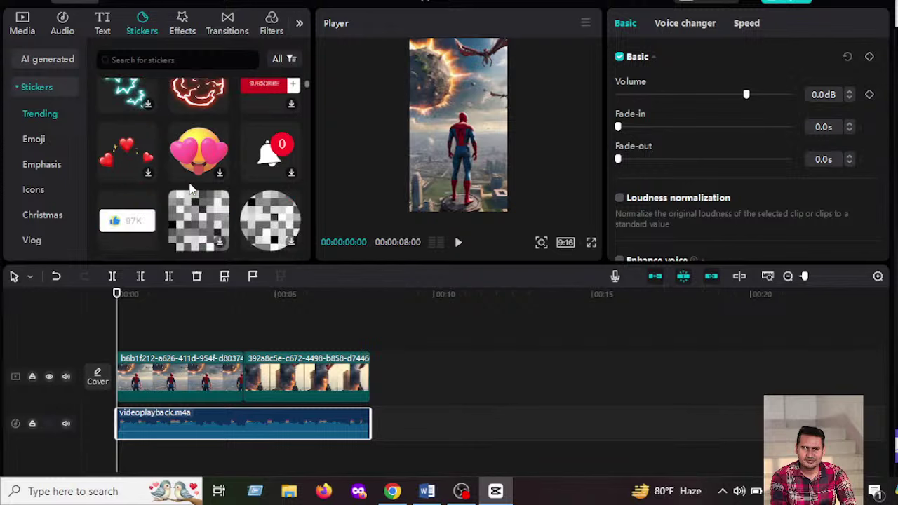
Search the stickers for "fighter" and look through the results
click(178, 56)
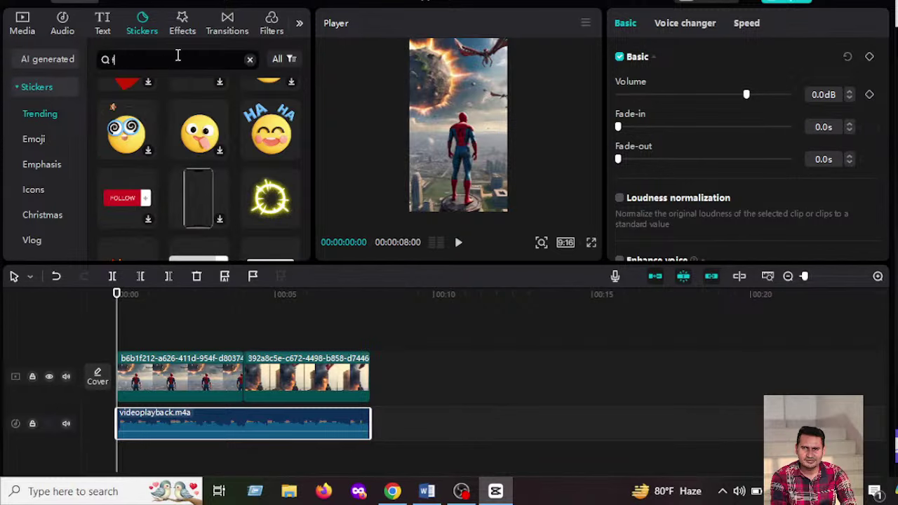
text(fighter)
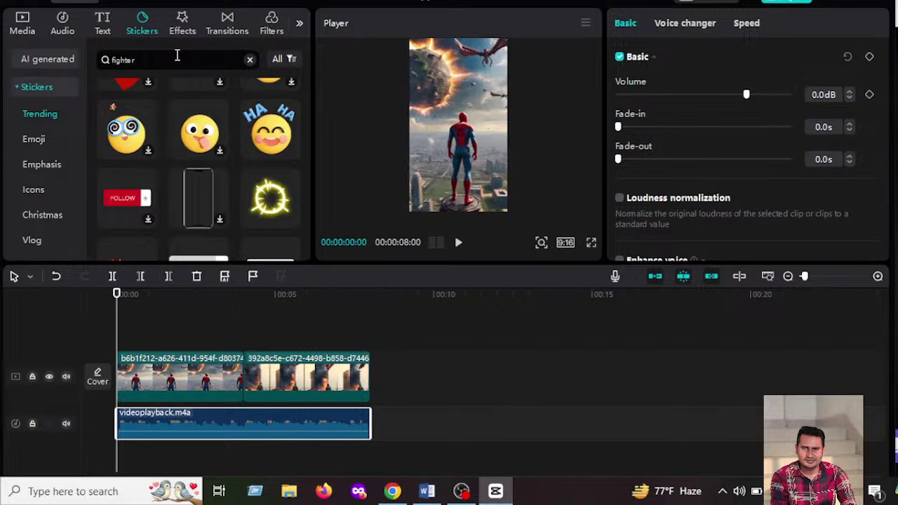
key(Return)
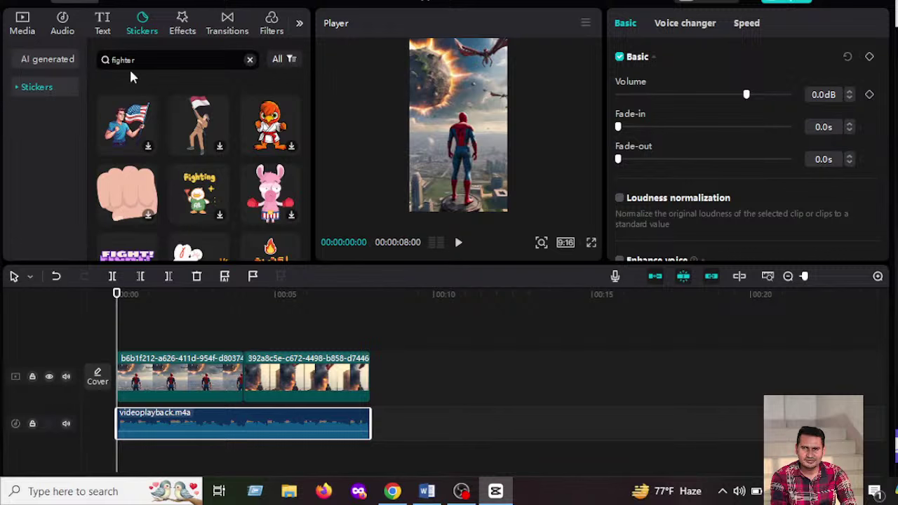
scroll(116, 159, down, 3)
scroll(162, 172, down, 3)
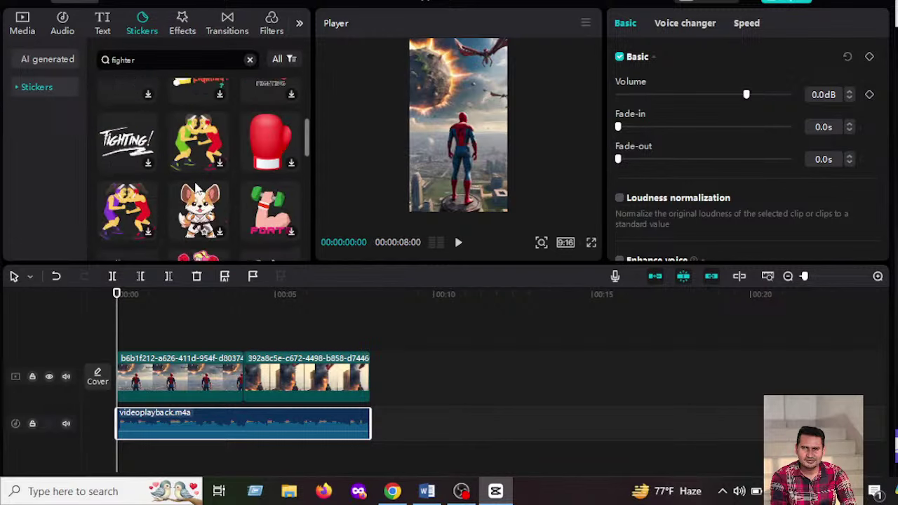
scroll(194, 184, down, 10)
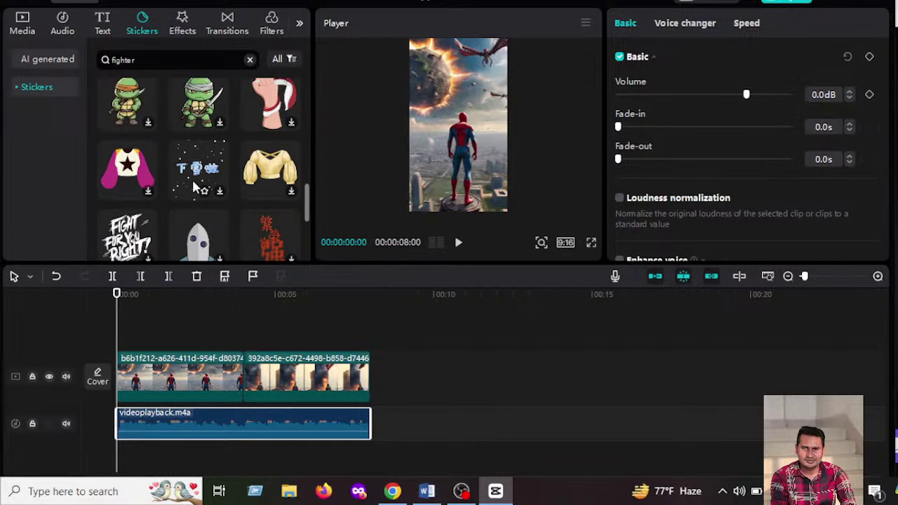
scroll(195, 184, down, 3)
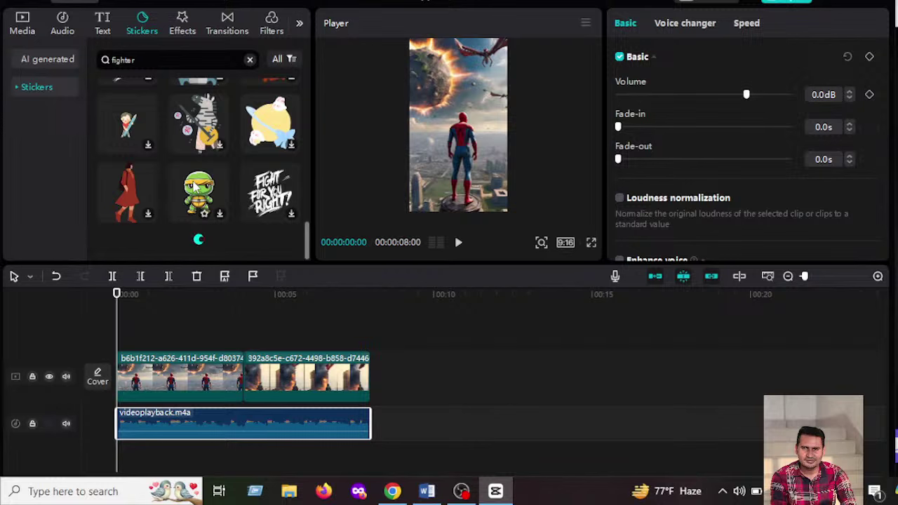
scroll(195, 172, up, 15)
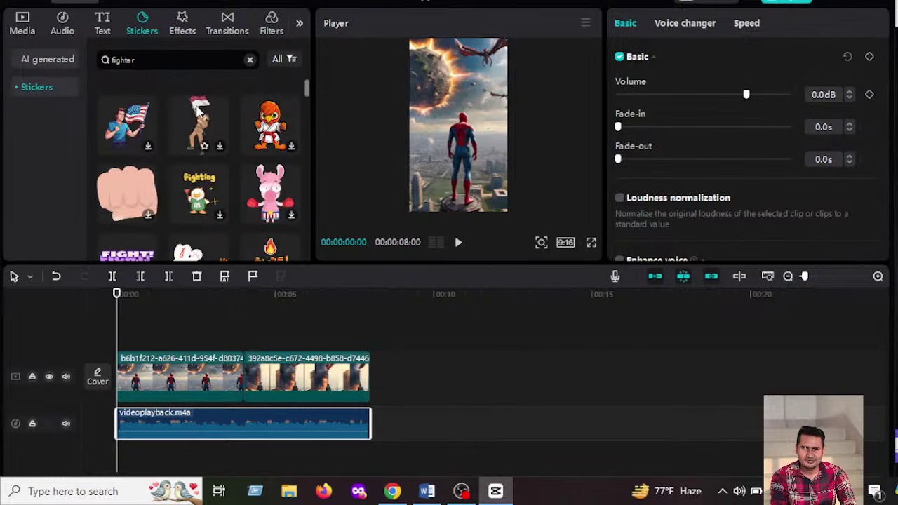
Search the stickers for "500m" and add the red counter sticker with likes, comments and followers at the timeline start
double_click(155, 61)
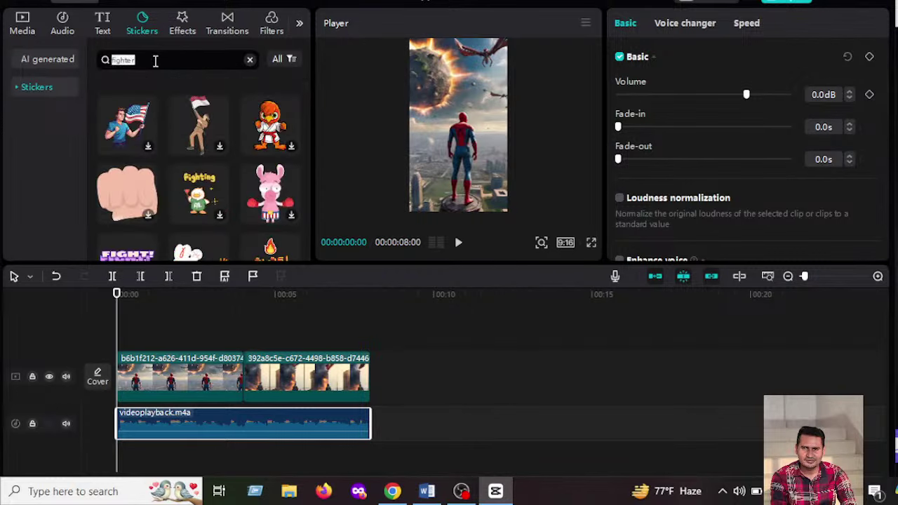
text(s)
key(Return)
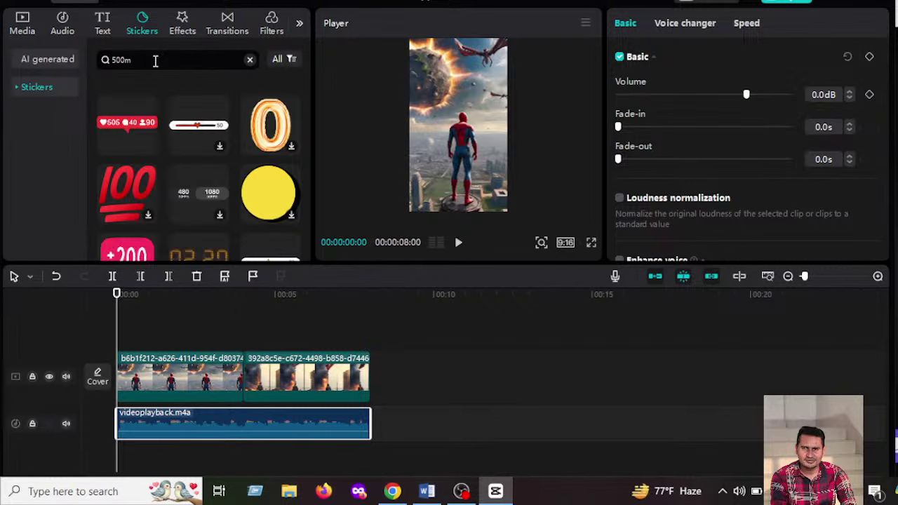
mouse_move(138, 125)
click(148, 146)
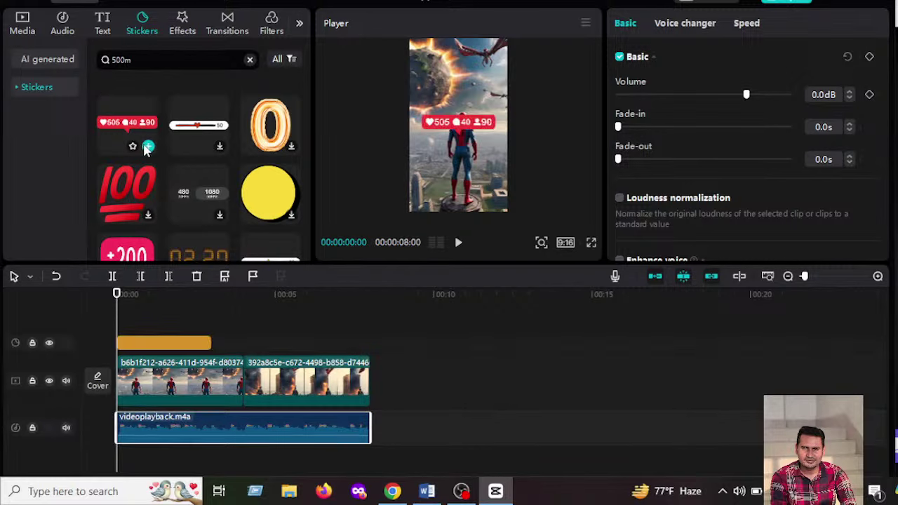
Move the red counter sticker to the video frame's upper right corner at X 270, Y 1690, and shift the first clip to Y 155
click(471, 144)
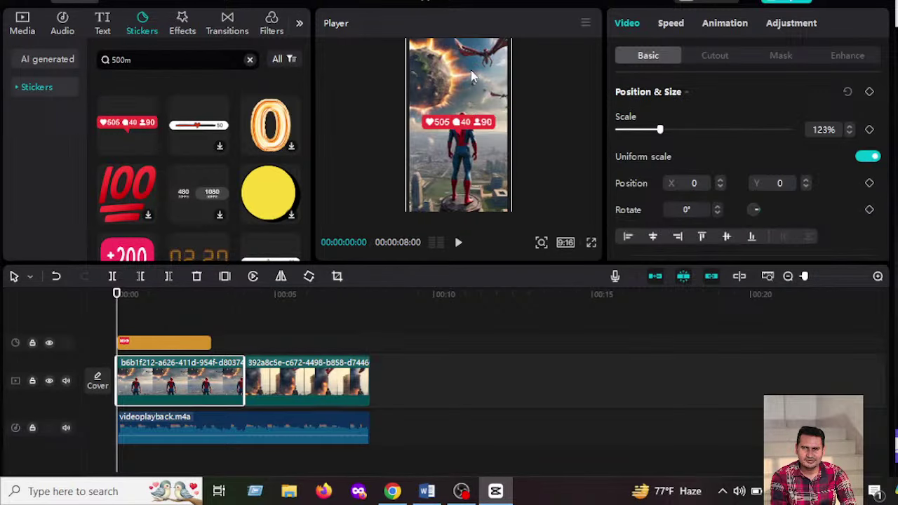
drag(471, 104, 456, 145)
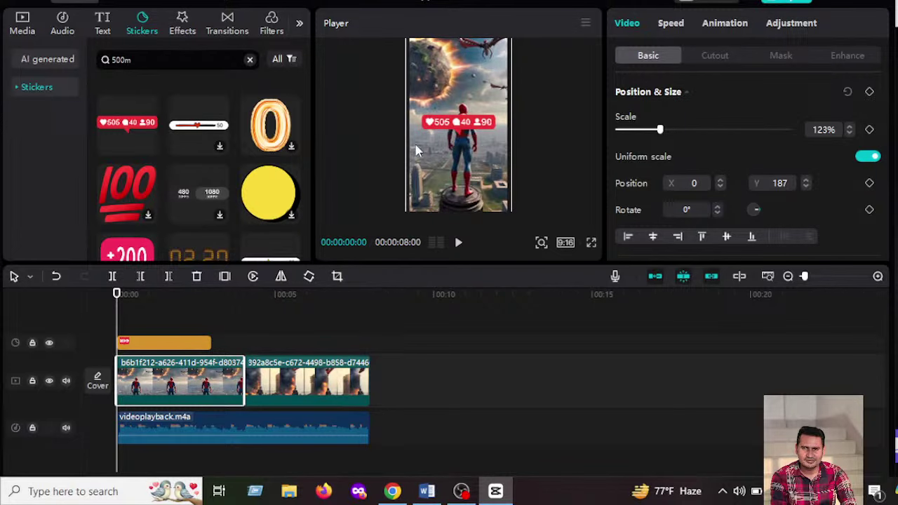
click(190, 344)
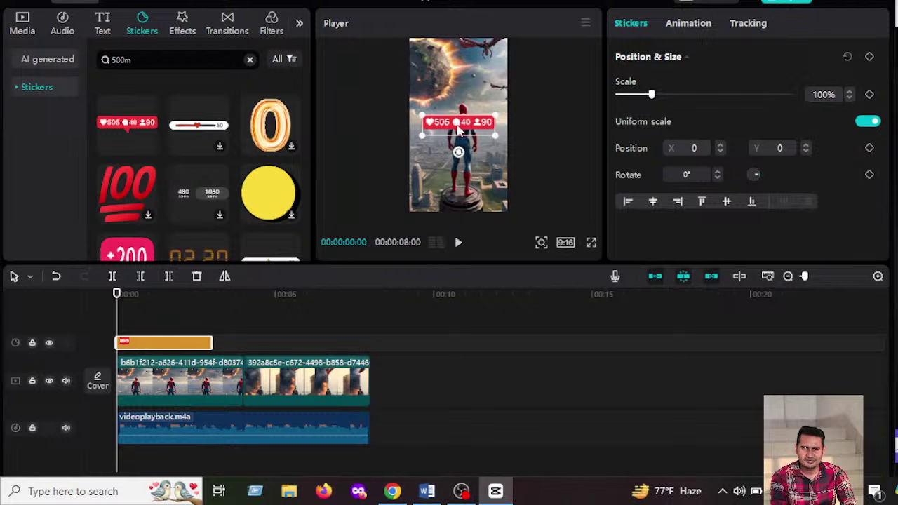
drag(461, 133, 426, 55)
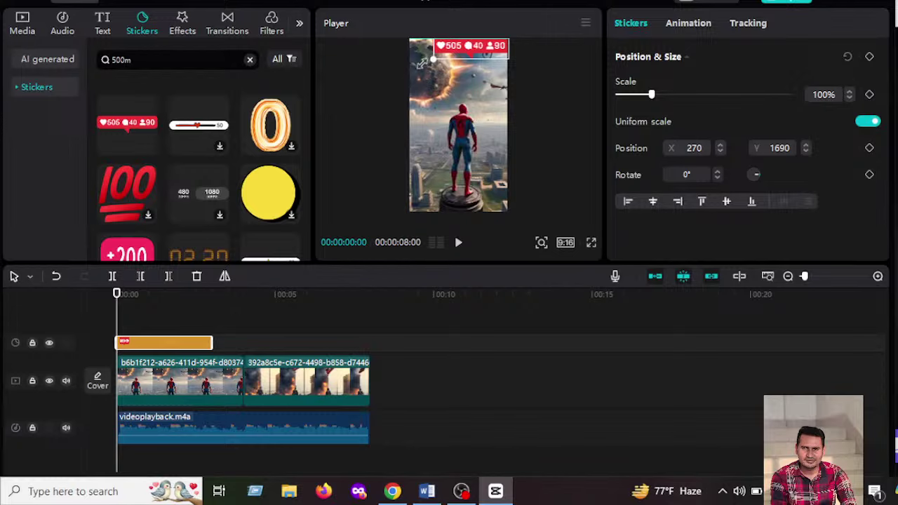
click(421, 67)
Look through the remaining "500m" sticker results for another suitable sticker
scroll(187, 215, down, 5)
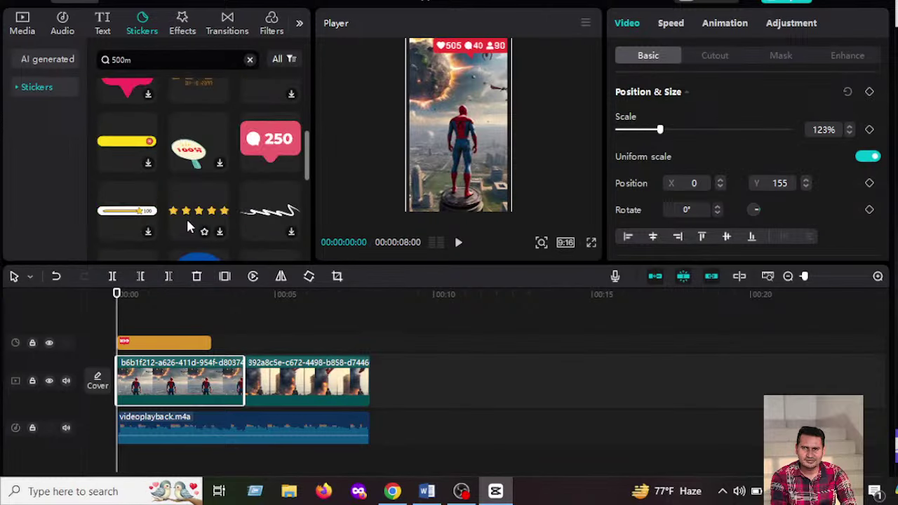
scroll(194, 216, down, 10)
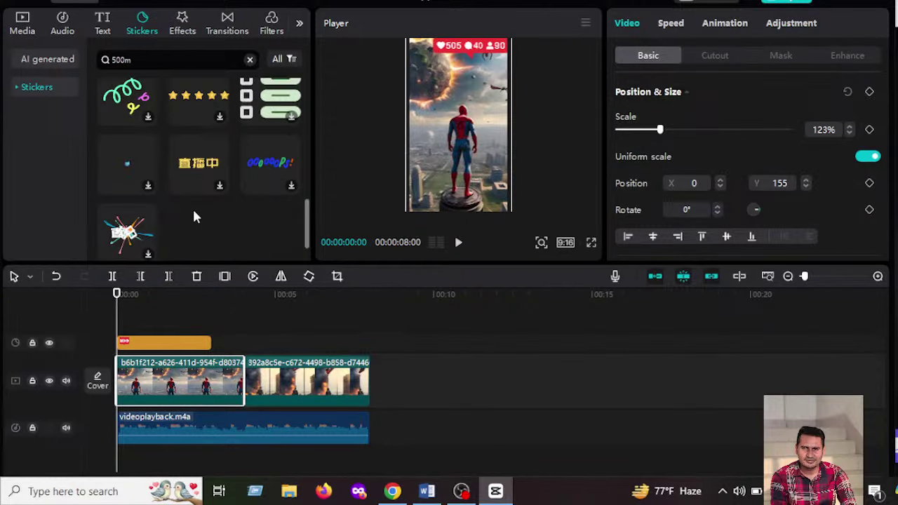
scroll(197, 214, down, 2)
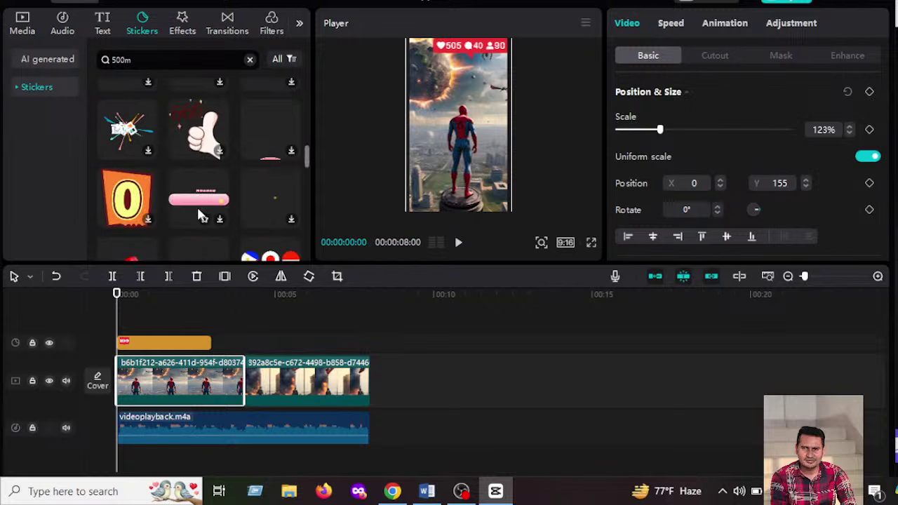
scroll(198, 209, down, 3)
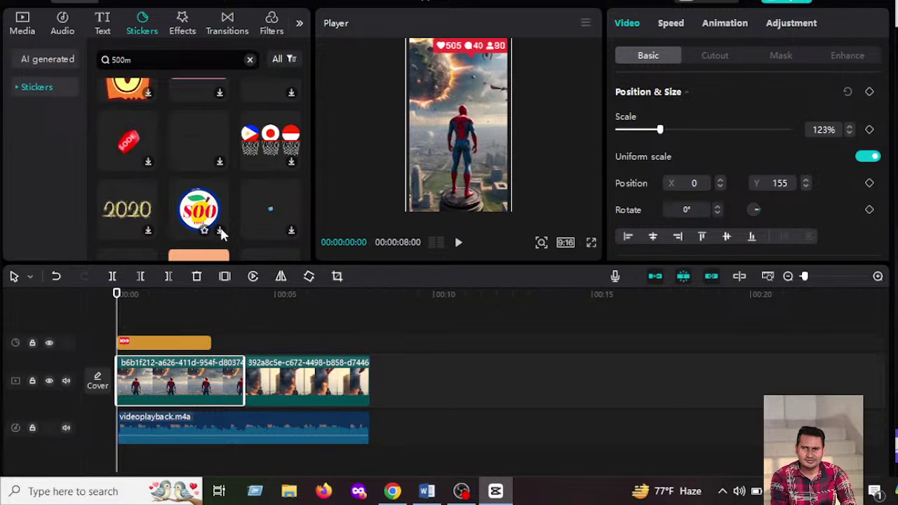
scroll(128, 225, down, 1)
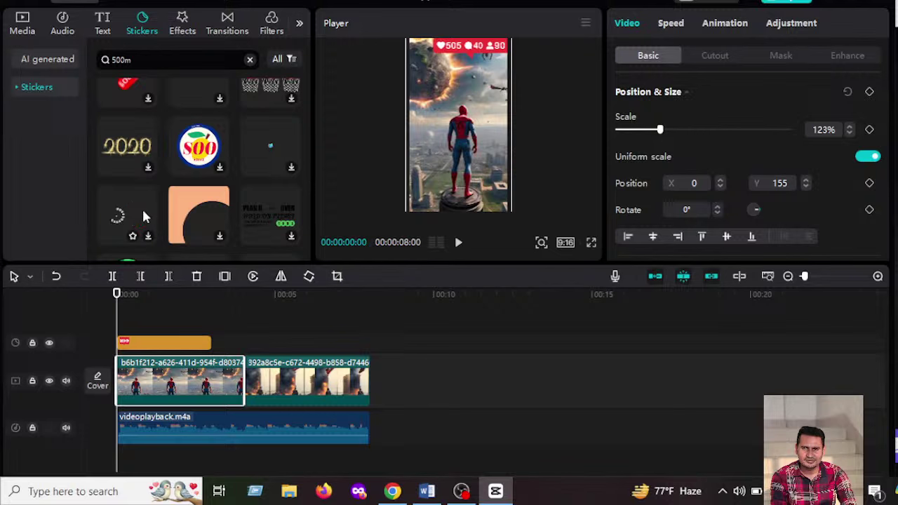
scroll(161, 210, down, 1)
scroll(174, 208, down, 2)
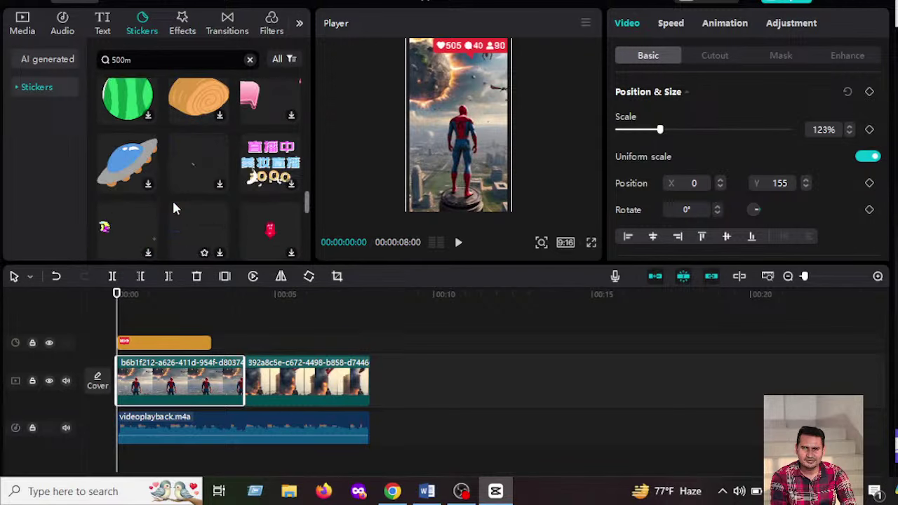
scroll(176, 208, down, 2)
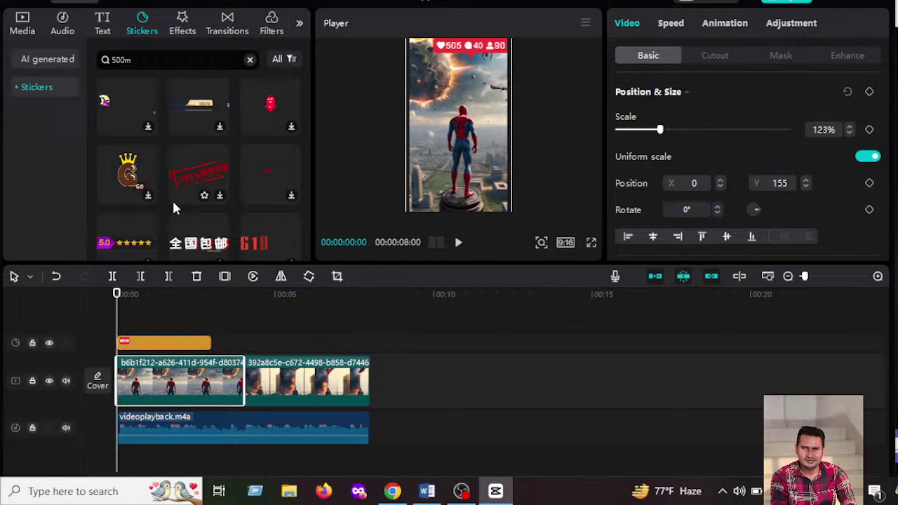
scroll(172, 198, down, 2)
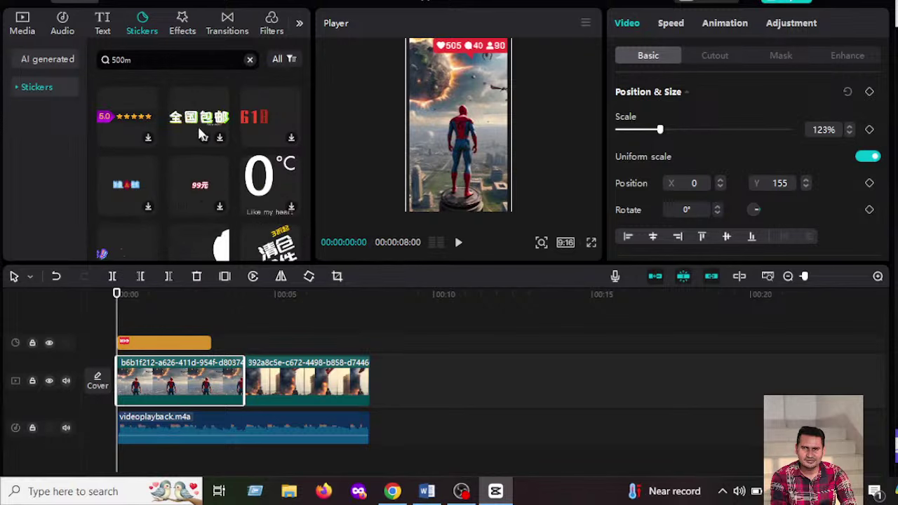
scroll(200, 135, down, 1)
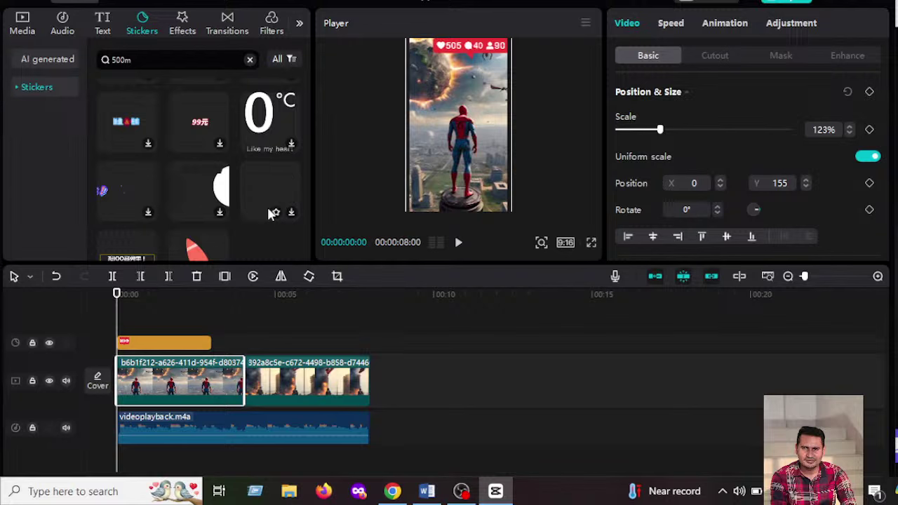
scroll(269, 214, down, 1)
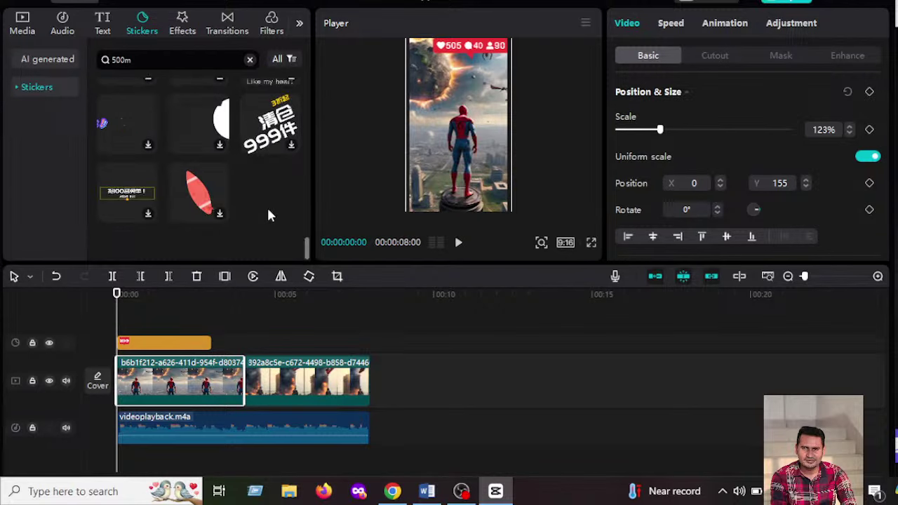
scroll(271, 218, up, 2)
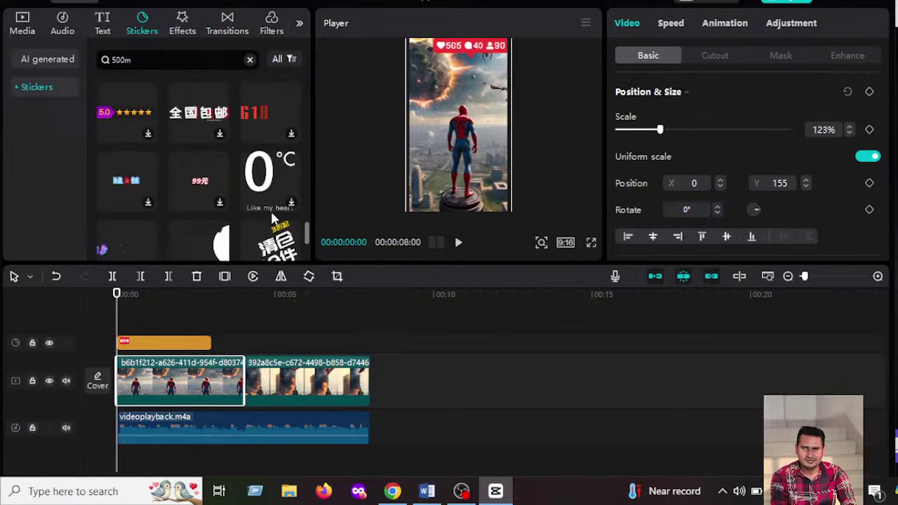
scroll(272, 217, up, 5)
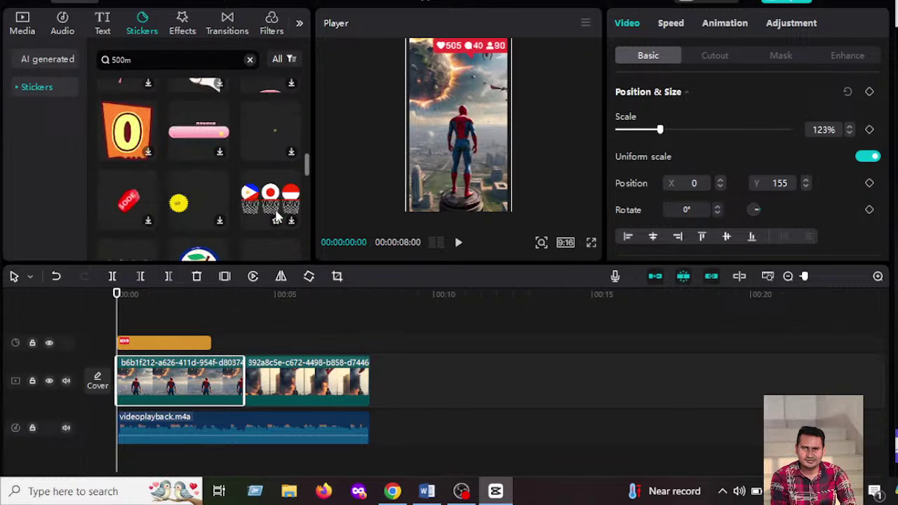
scroll(276, 218, up, 5)
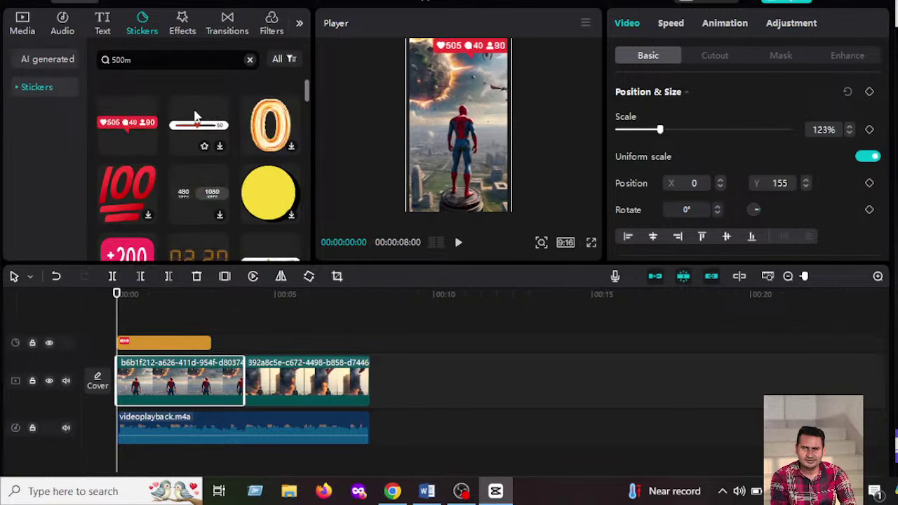
mouse_move(109, 109)
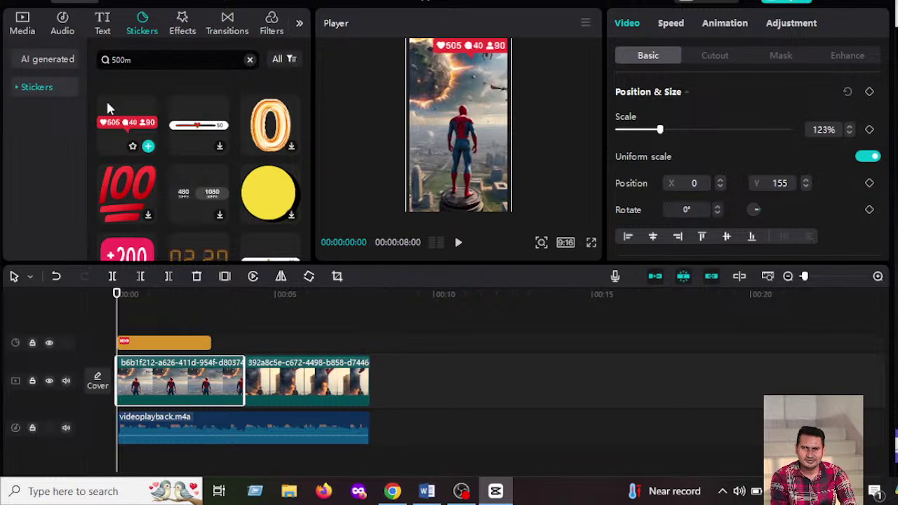
click(103, 26)
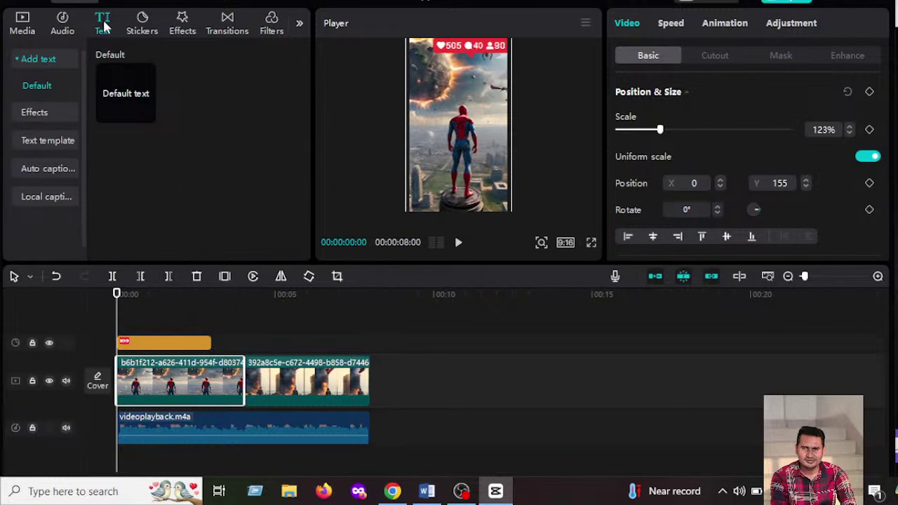
click(140, 26)
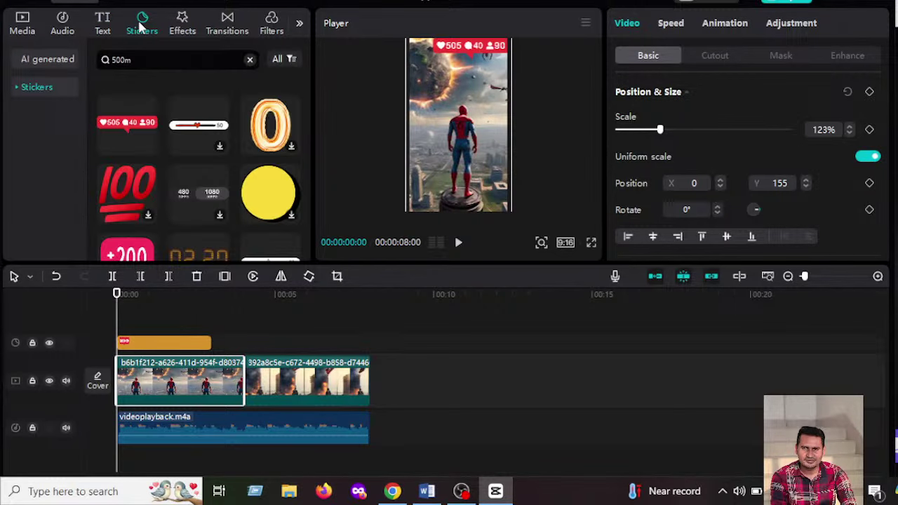
Search the stickers for "fite"
double_click(134, 60)
key(BackSpace)
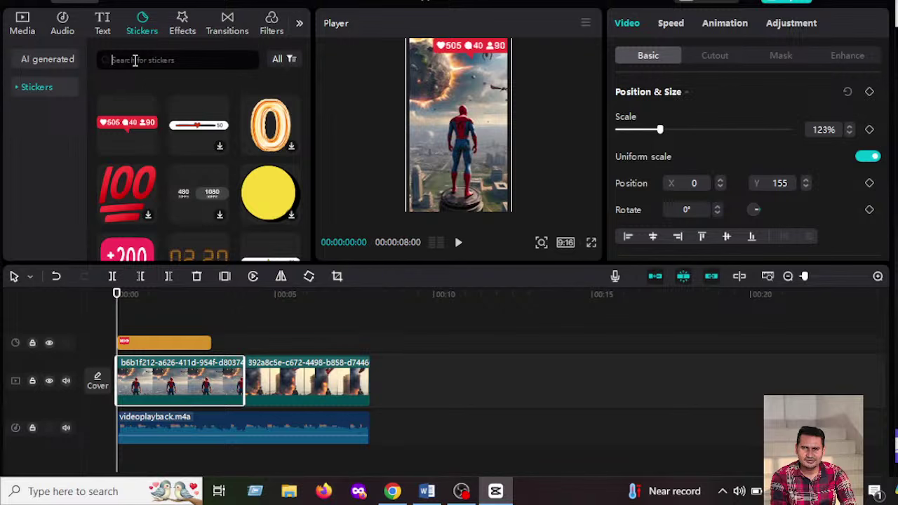
text(c)
key(BackSpace)
text(c)
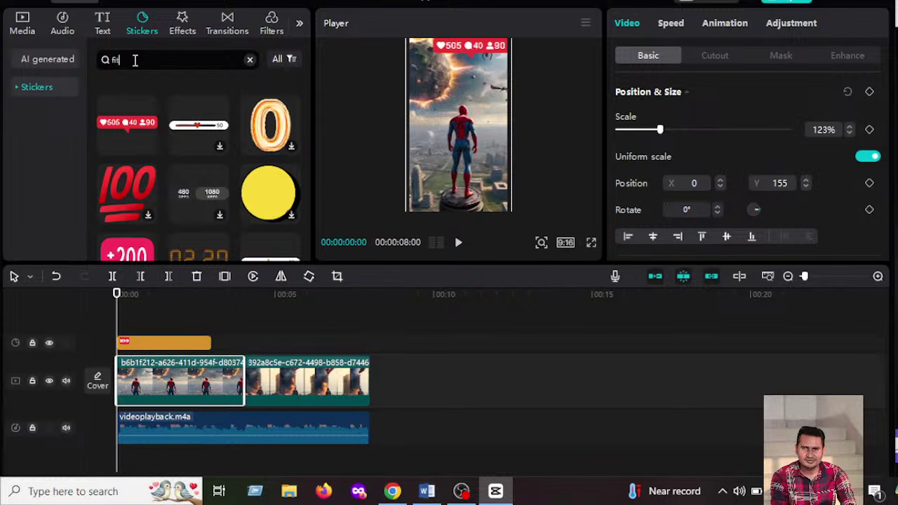
text(ite)
key(Return)
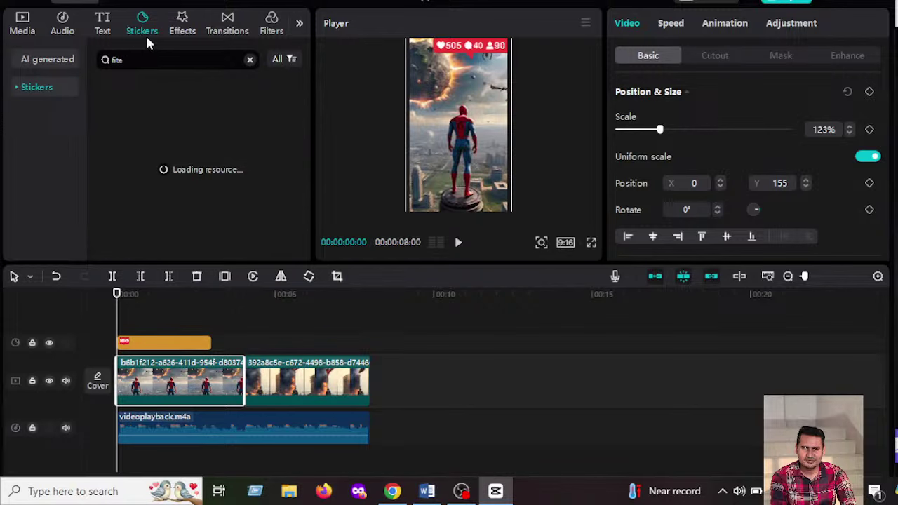
Add the pink "Hard to Kill" sticker from the "fite" results at the start of the timeline
scroll(225, 198, down, 5)
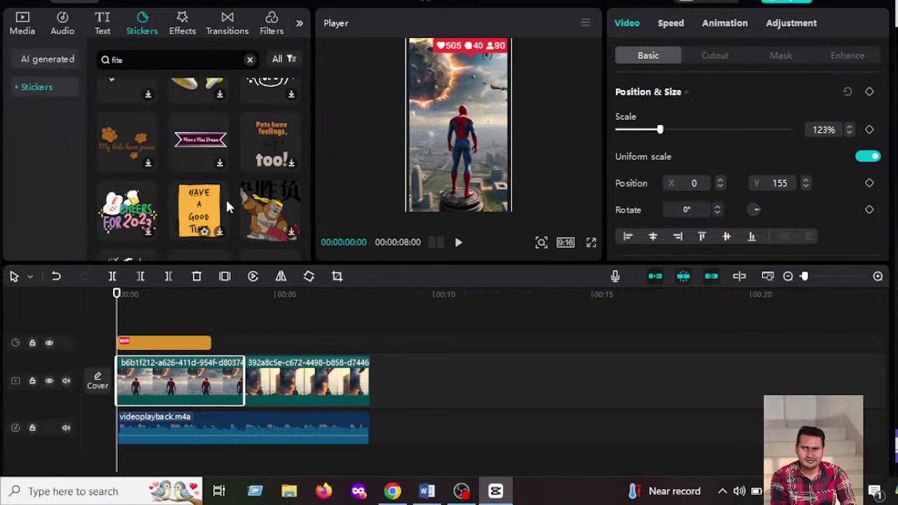
scroll(225, 198, down, 3)
scroll(226, 202, down, 6)
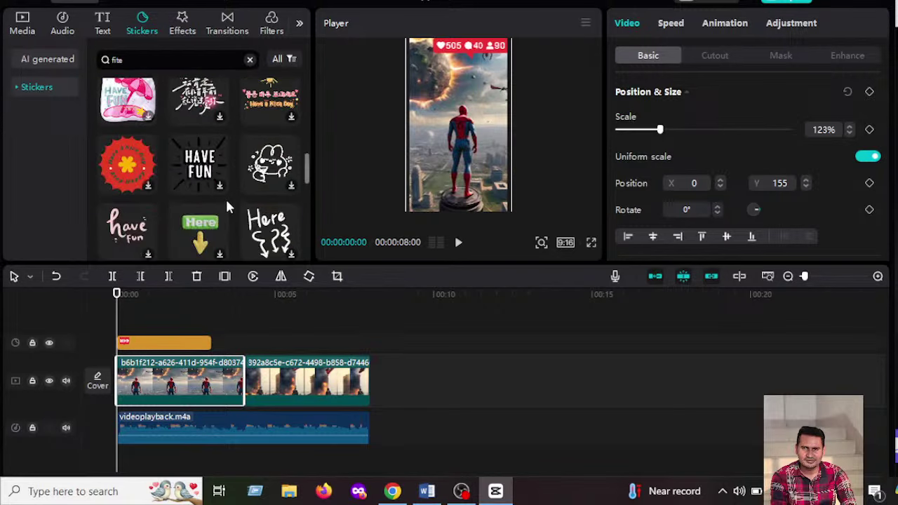
scroll(225, 204, up, 1)
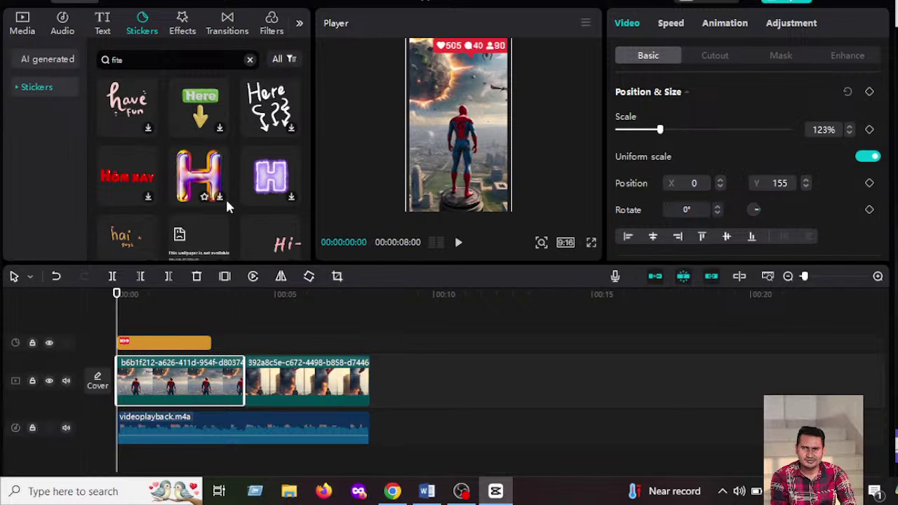
scroll(225, 197, down, 3)
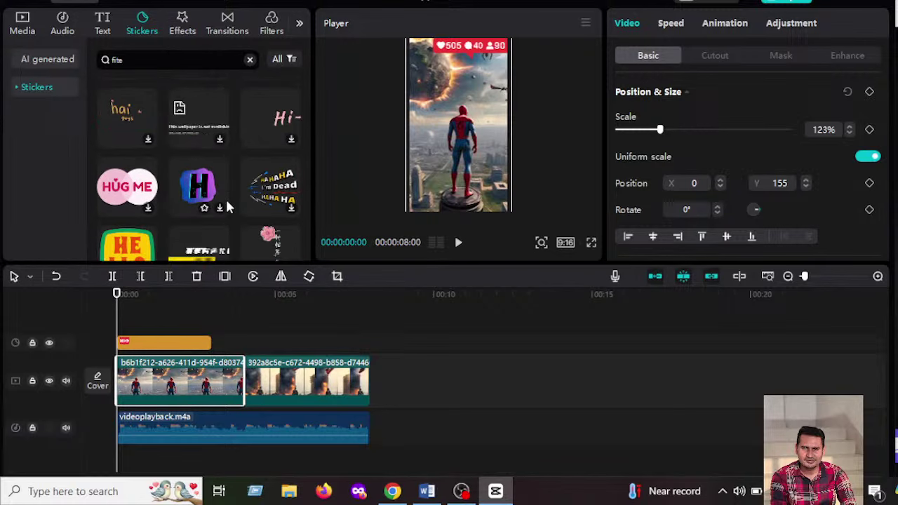
scroll(225, 197, down, 1)
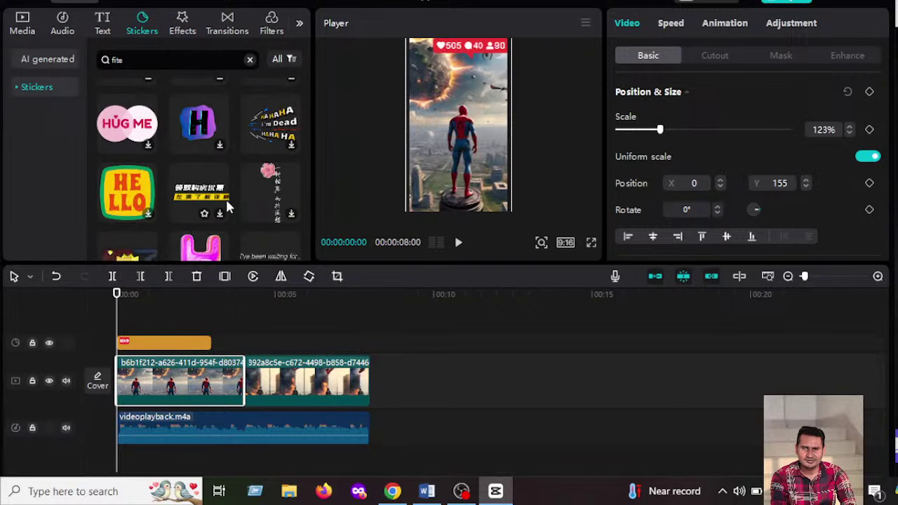
scroll(226, 202, down, 2)
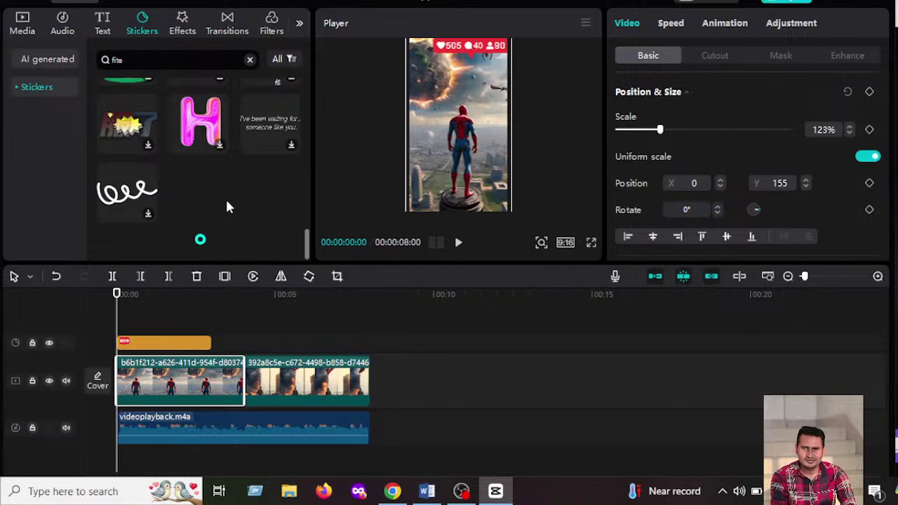
scroll(226, 205, down, 1)
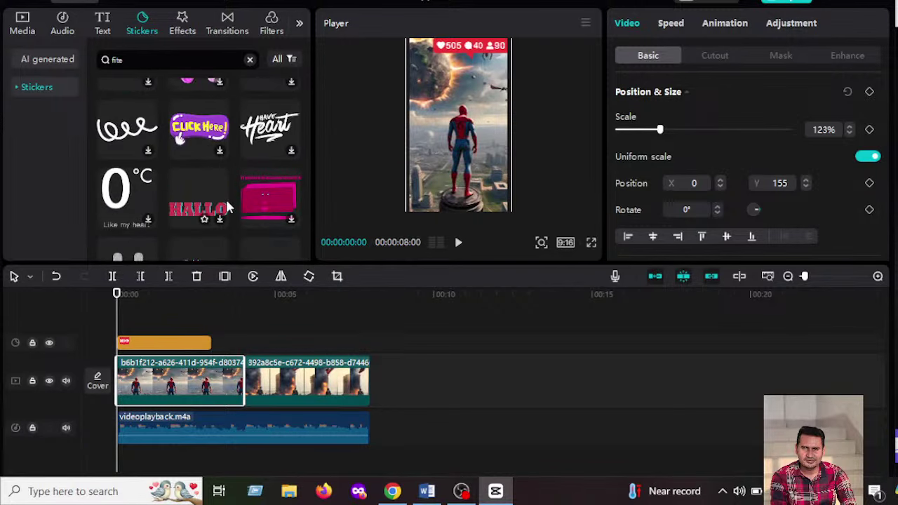
scroll(225, 206, down, 2)
scroll(226, 206, down, 2)
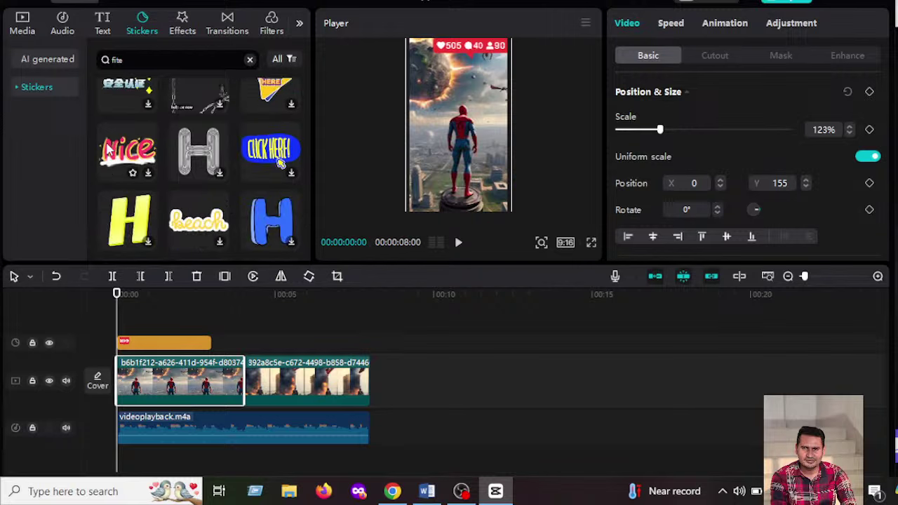
scroll(140, 162, down, 1)
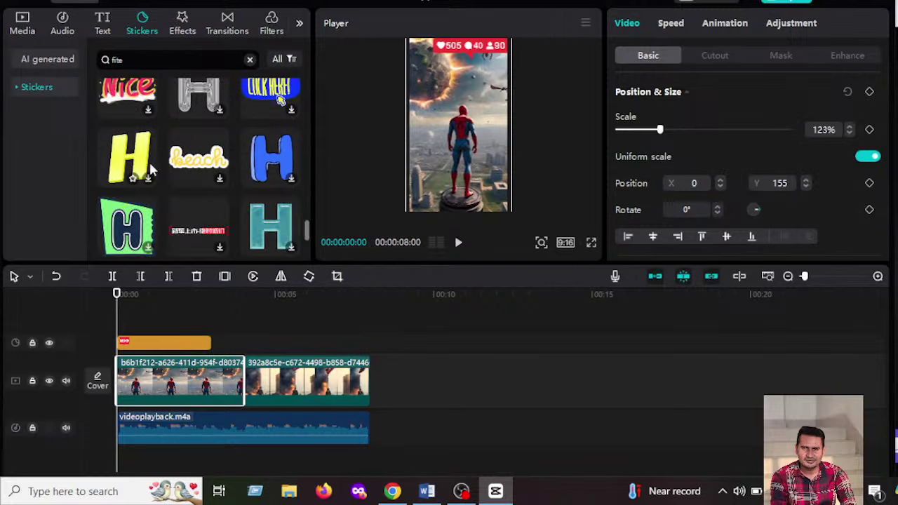
scroll(157, 176, down, 2)
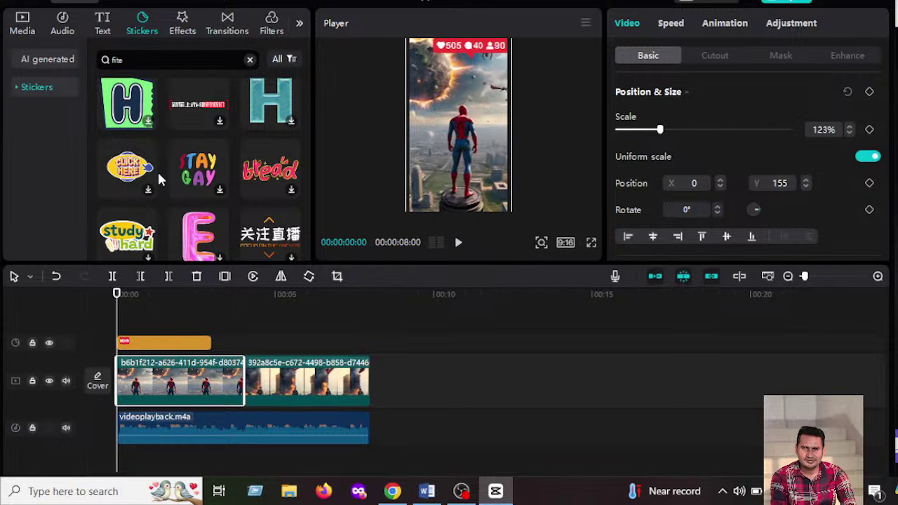
scroll(158, 170, down, 1)
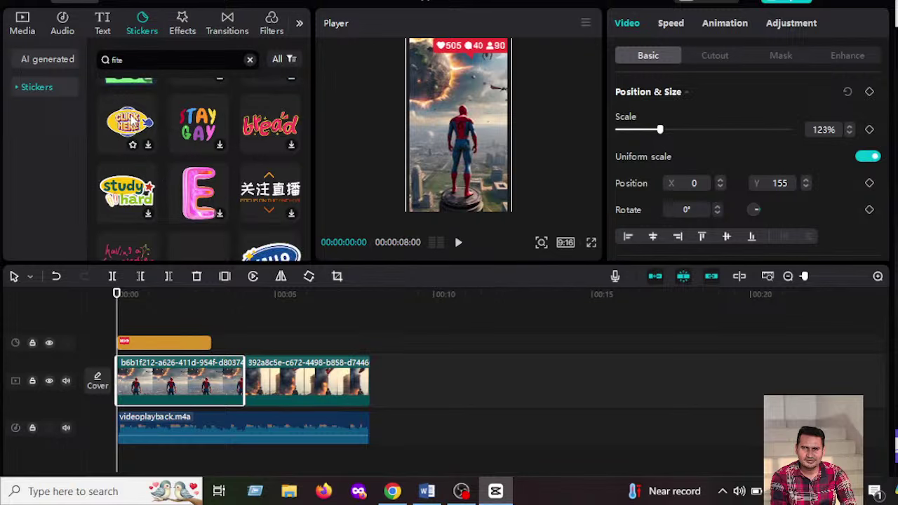
scroll(157, 156, down, 2)
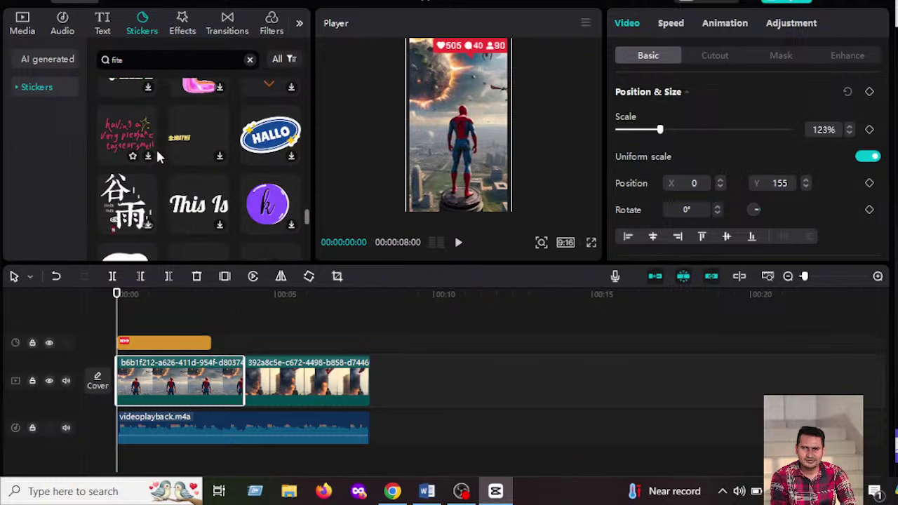
scroll(158, 156, down, 2)
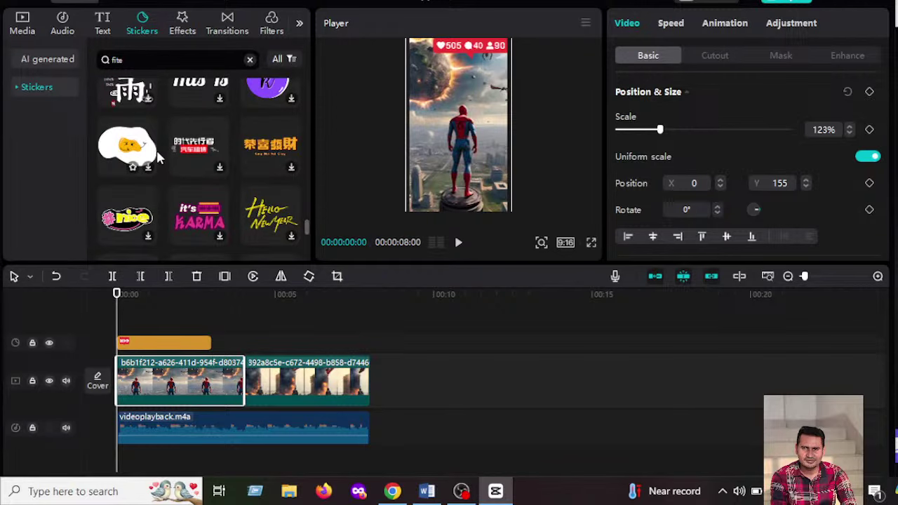
scroll(160, 159, down, 2)
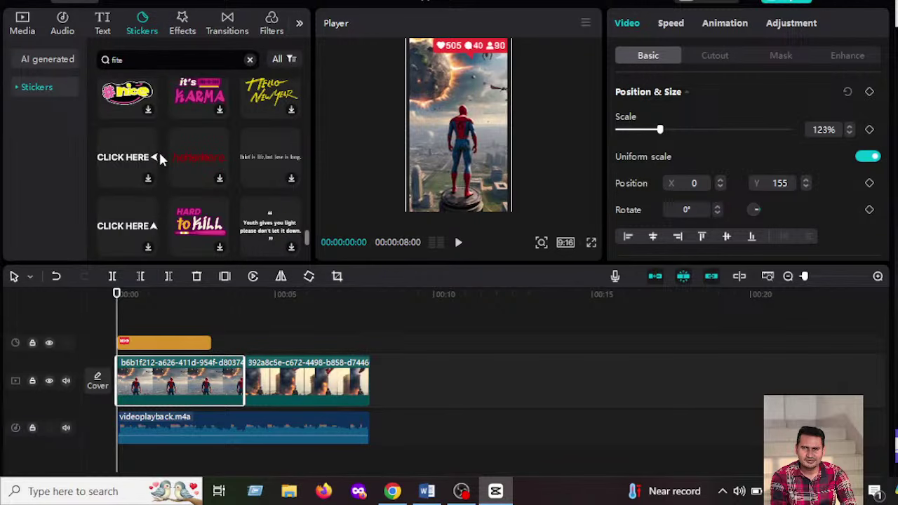
scroll(160, 158, down, 2)
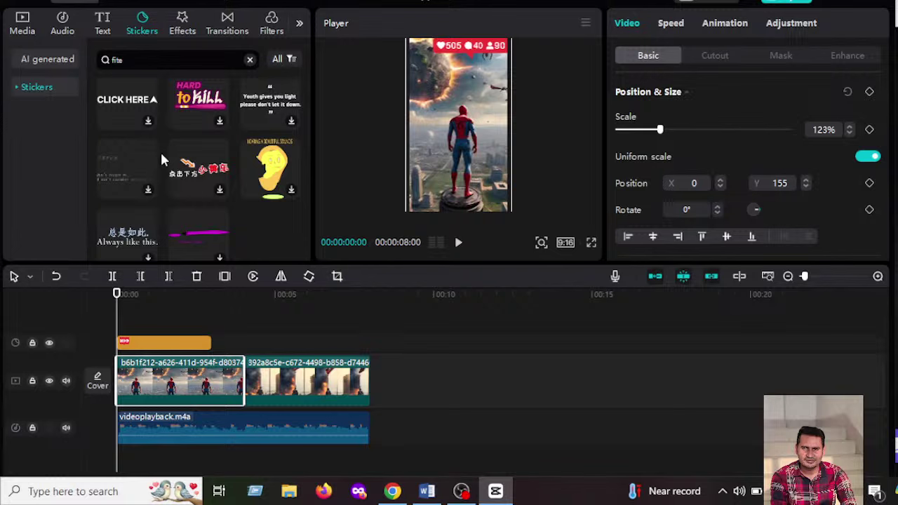
scroll(159, 159, up, 1)
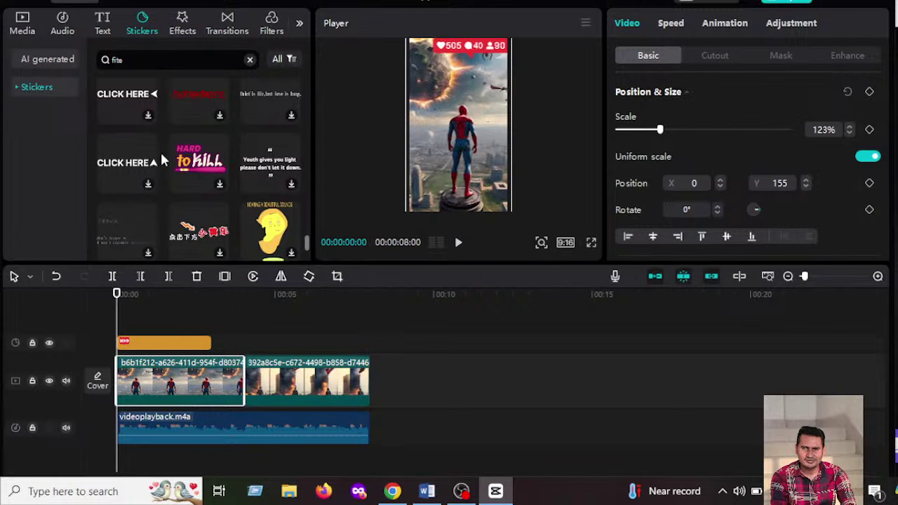
click(207, 160)
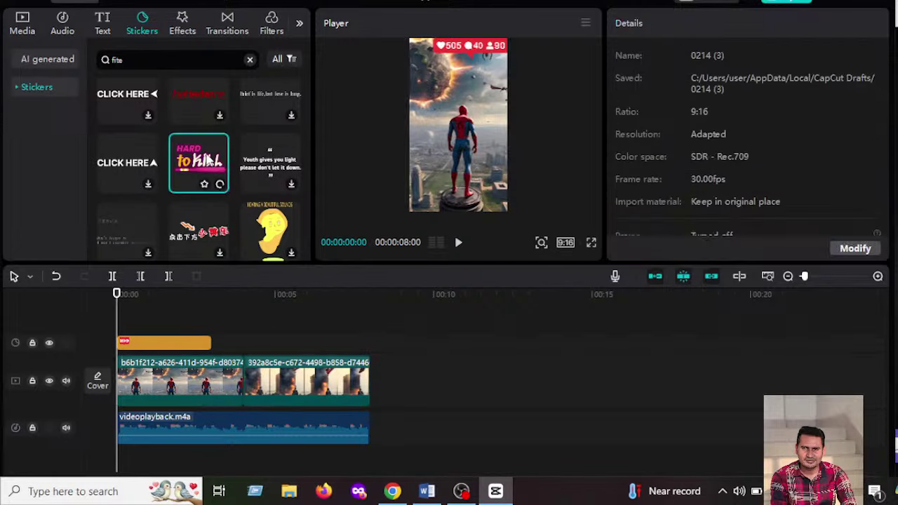
click(219, 184)
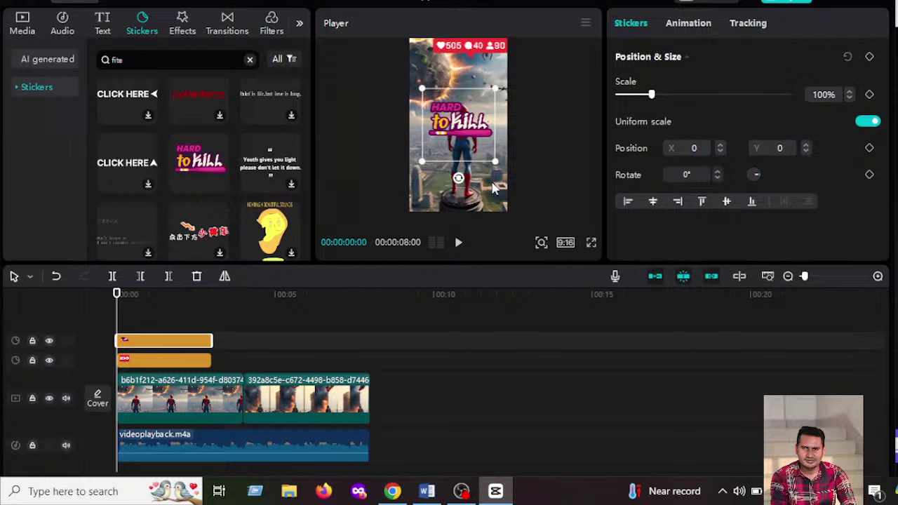
Enlarge the "Hard to Kill" sticker to 159% and place it in the lower part of the video frame at X 0, Y -1469
drag(453, 145, 455, 204)
drag(425, 154, 393, 152)
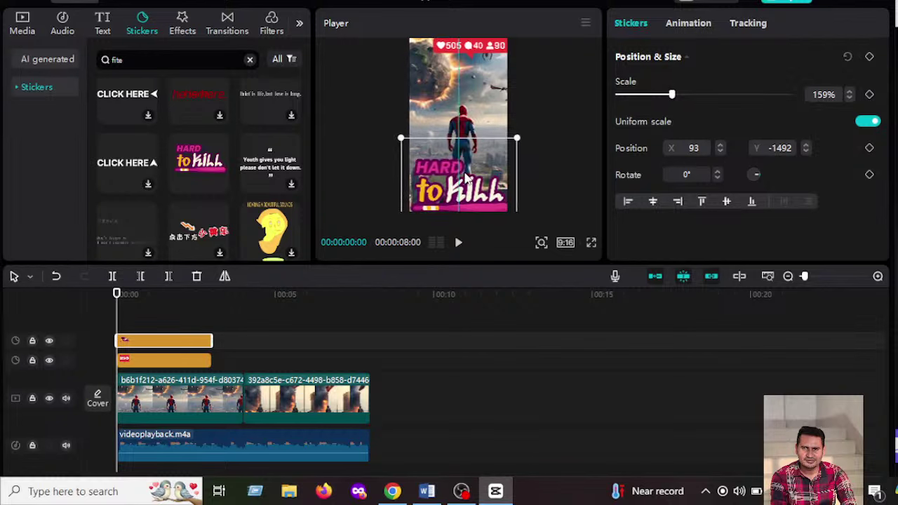
drag(466, 177, 464, 172)
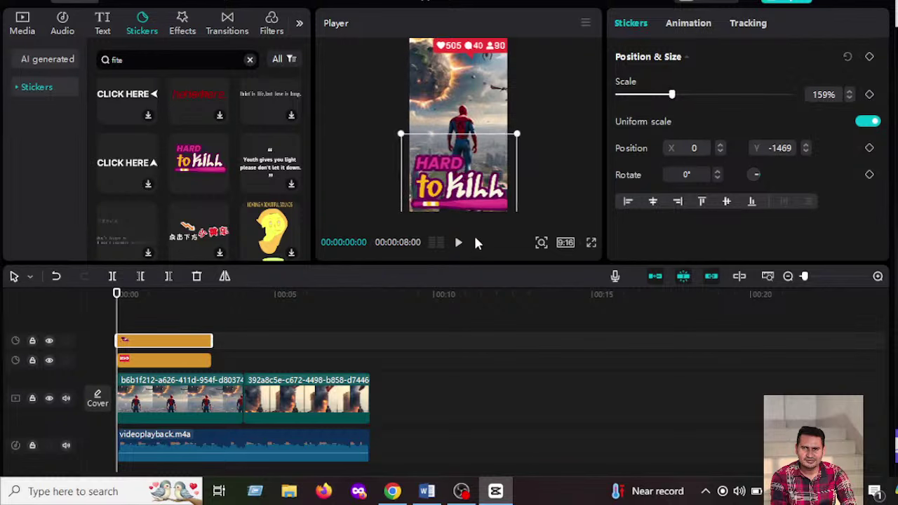
Search the stickers for "fire" and look through the results for a suitable flame sticker
scroll(186, 164, down, 8)
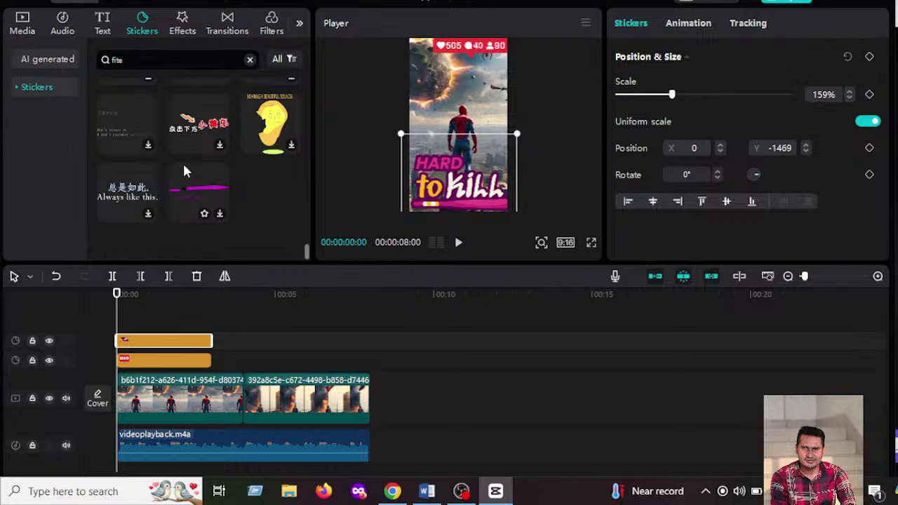
double_click(169, 59)
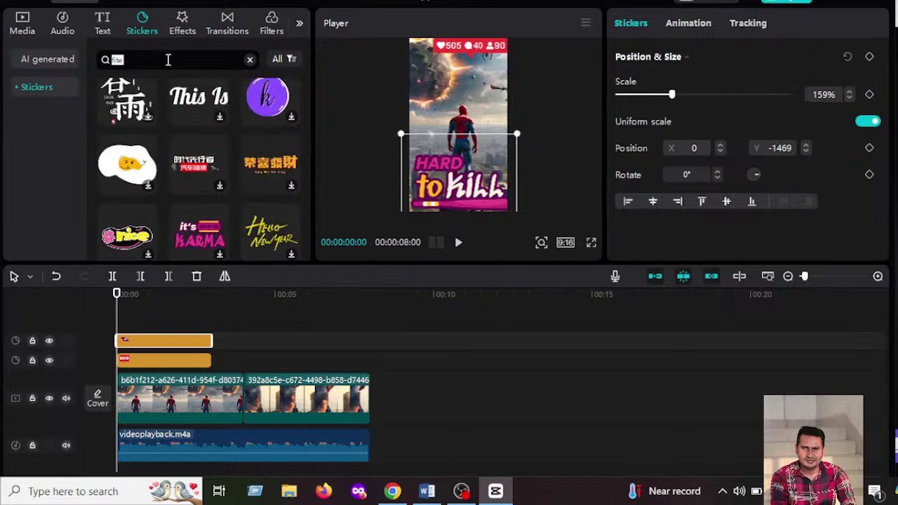
key(BackSpace)
text(fire)
key(Return)
mouse_move(130, 119)
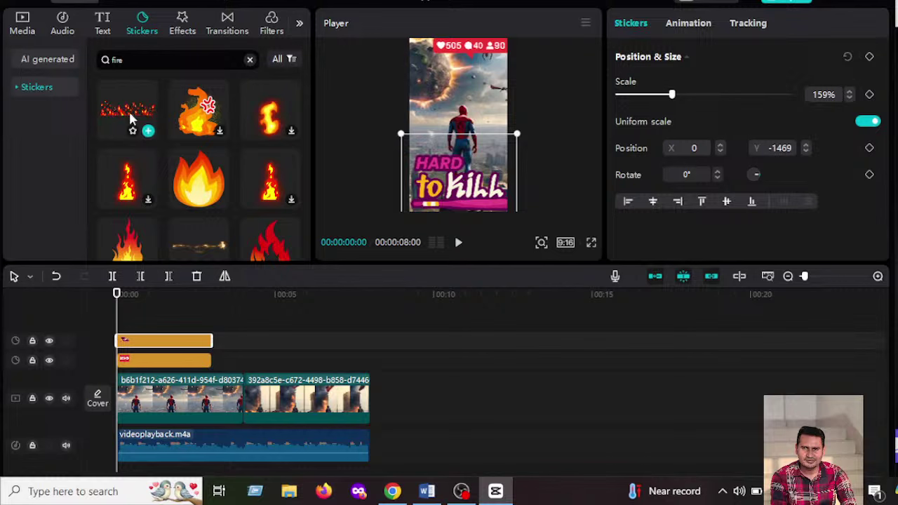
scroll(144, 152, down, 5)
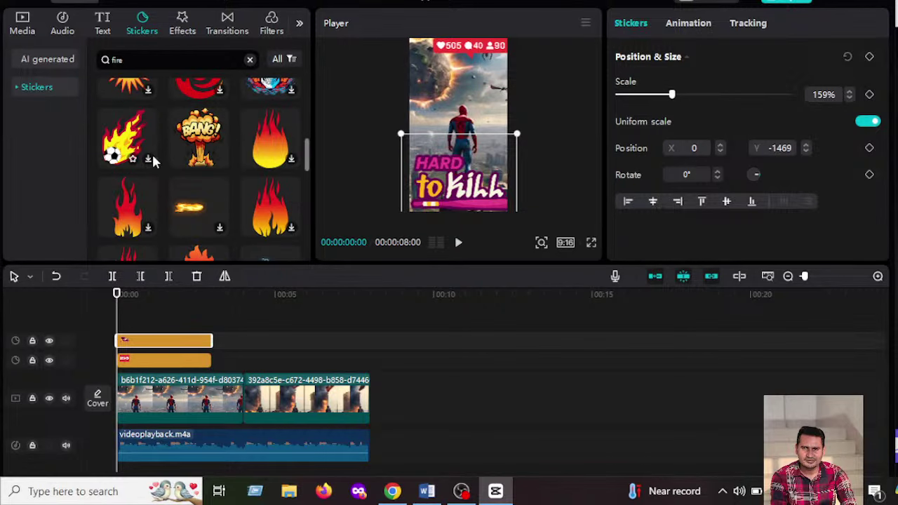
scroll(153, 160, down, 6)
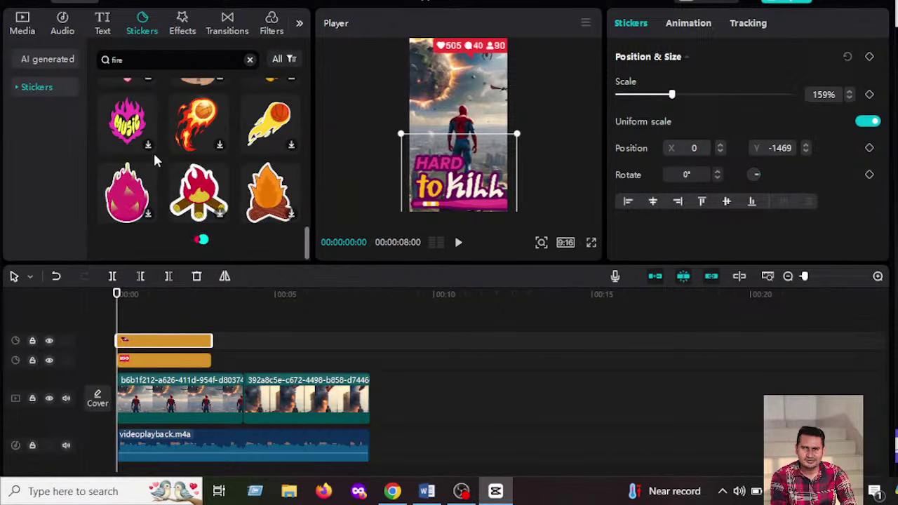
scroll(154, 160, down, 5)
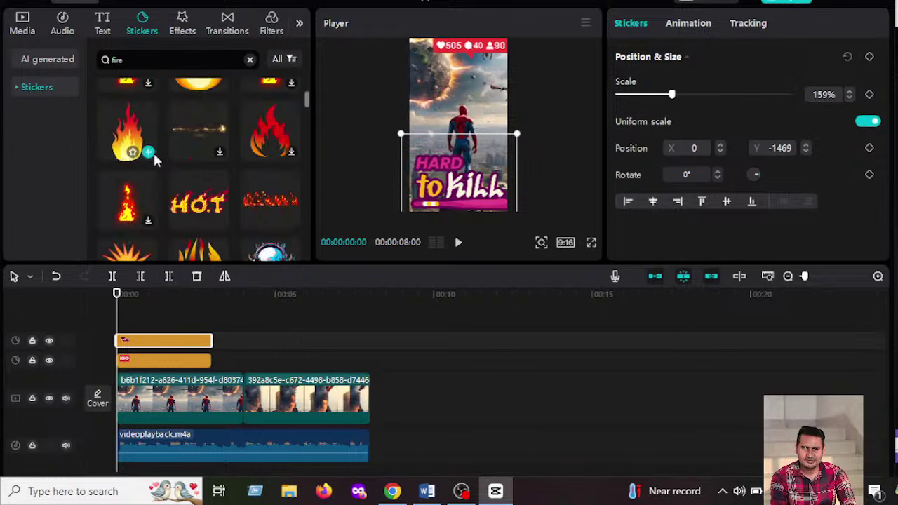
scroll(153, 153, down, 2)
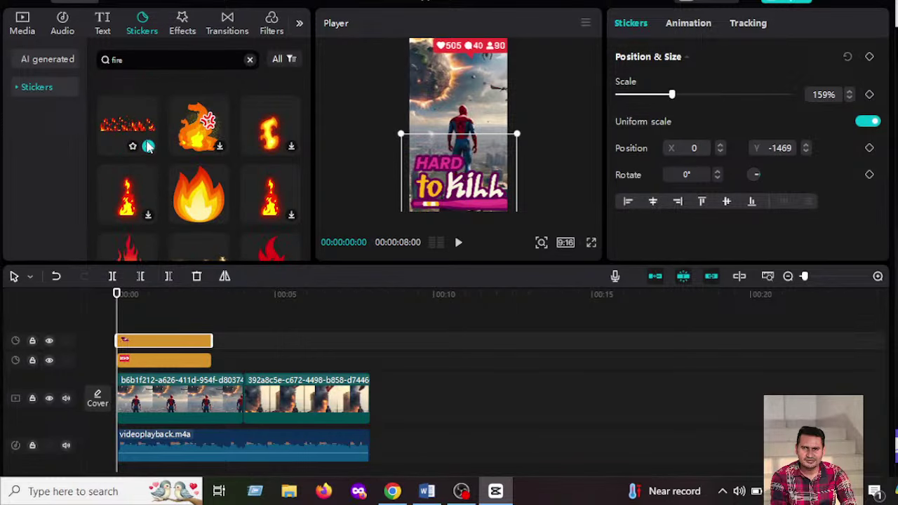
Add the wide flame strip sticker from the "fire" results, enlarge it to 438% and place it over the frame's lower edge at X -178, Y -1539
click(148, 146)
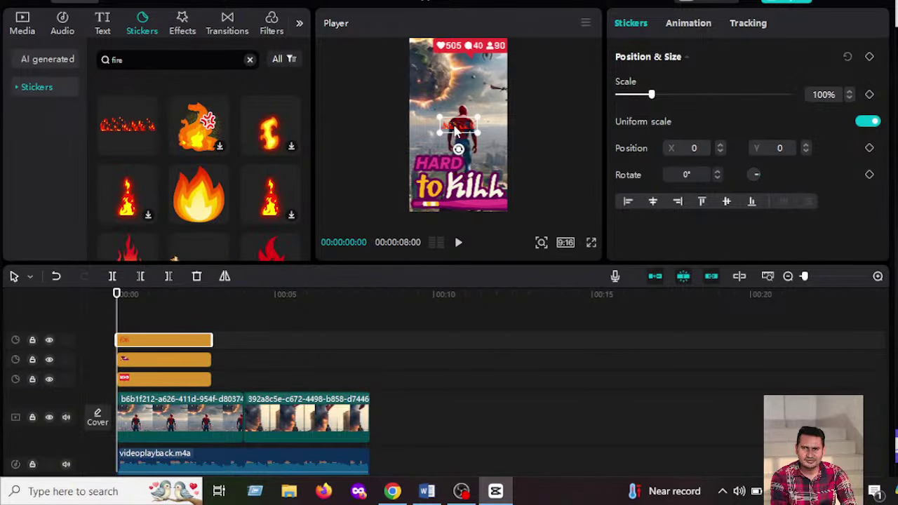
drag(457, 130, 583, 206)
drag(471, 202, 476, 202)
Preview the video from the start in full screen to check the stickers, and return to the editor
click(460, 242)
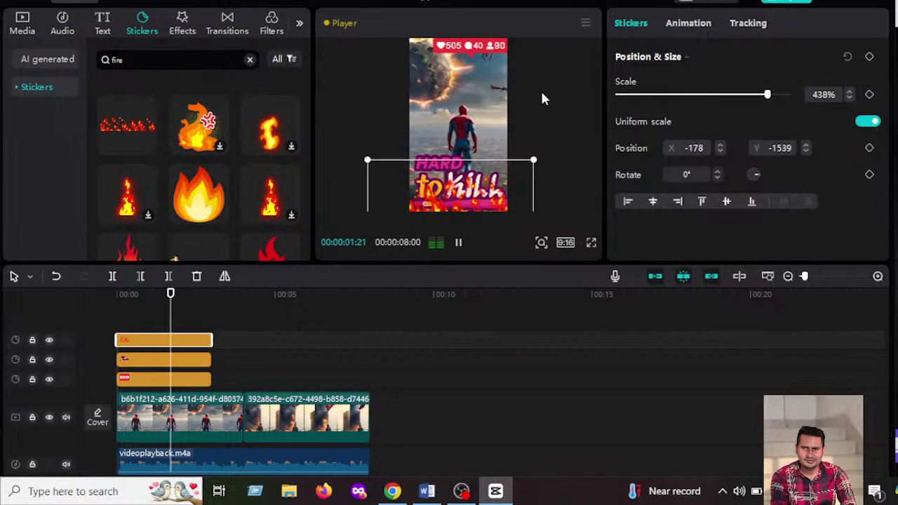
click(592, 242)
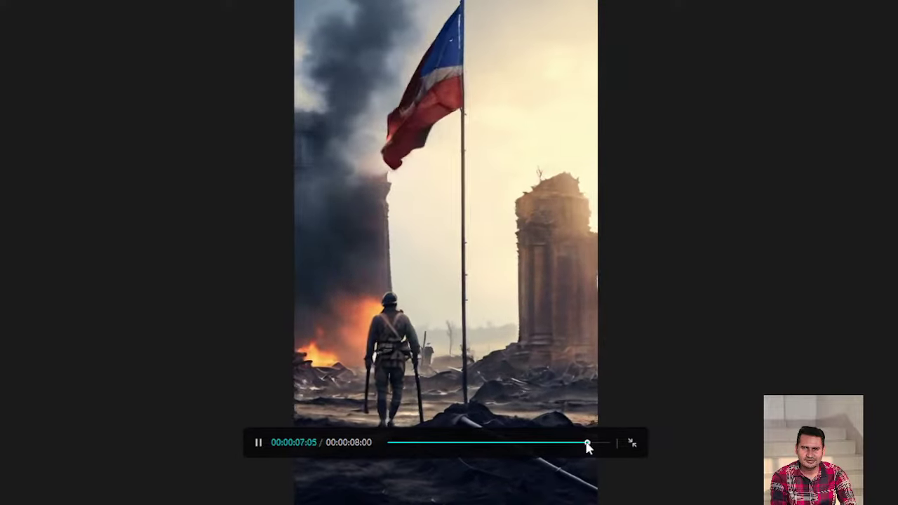
drag(609, 444, 334, 444)
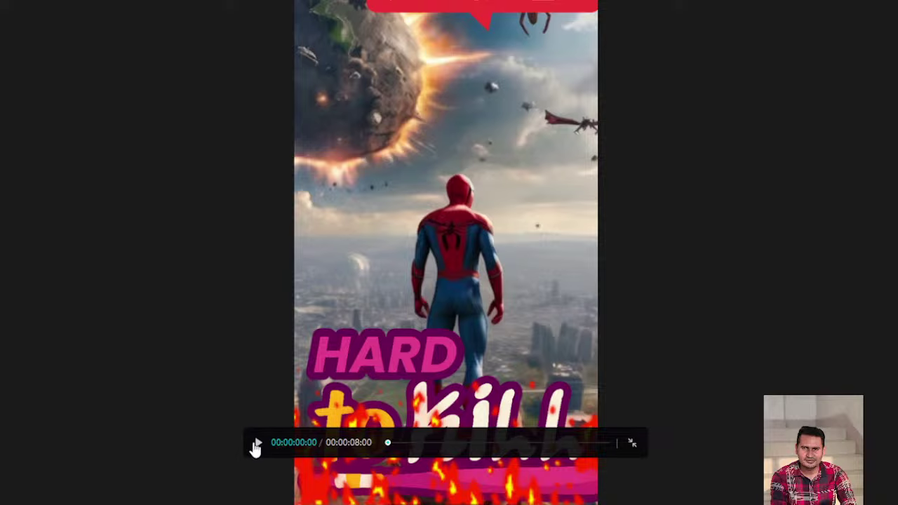
click(257, 442)
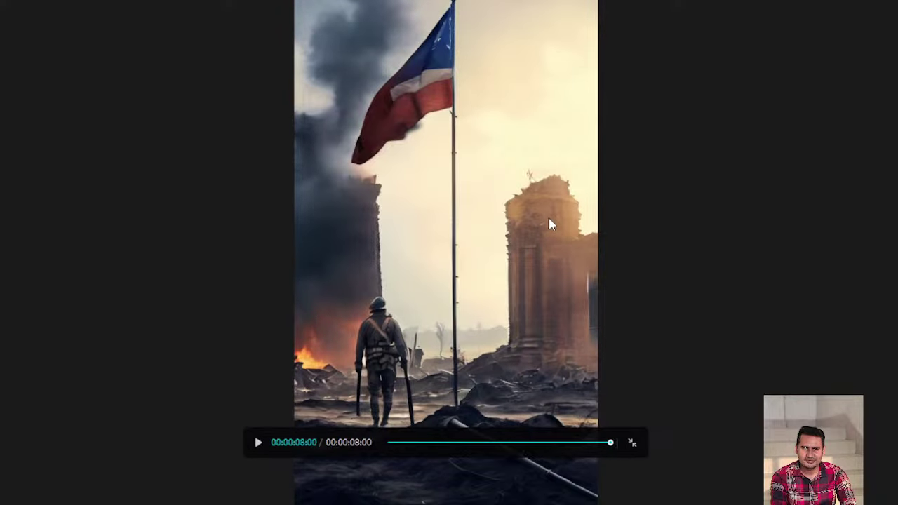
click(633, 443)
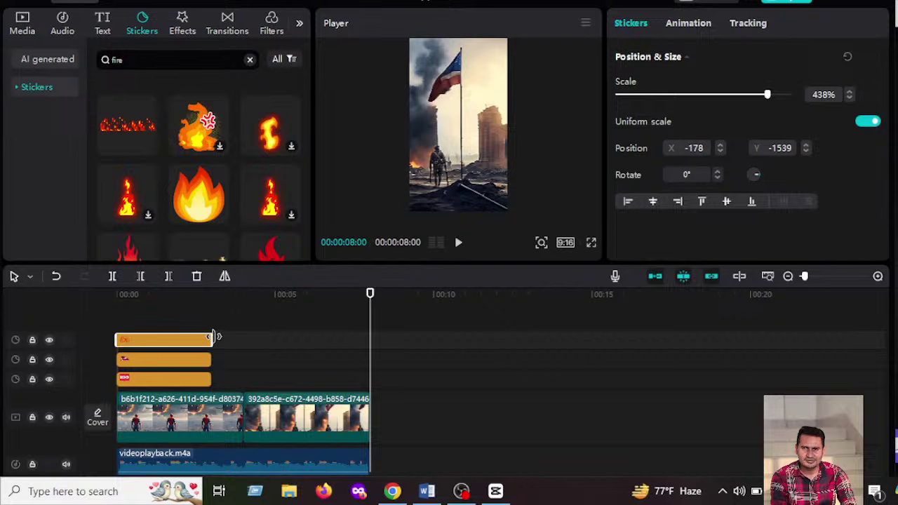
Extend the fire, "Hard to Kill" and counter stickers to the end of the video at 00:00:08:00
drag(216, 337, 371, 339)
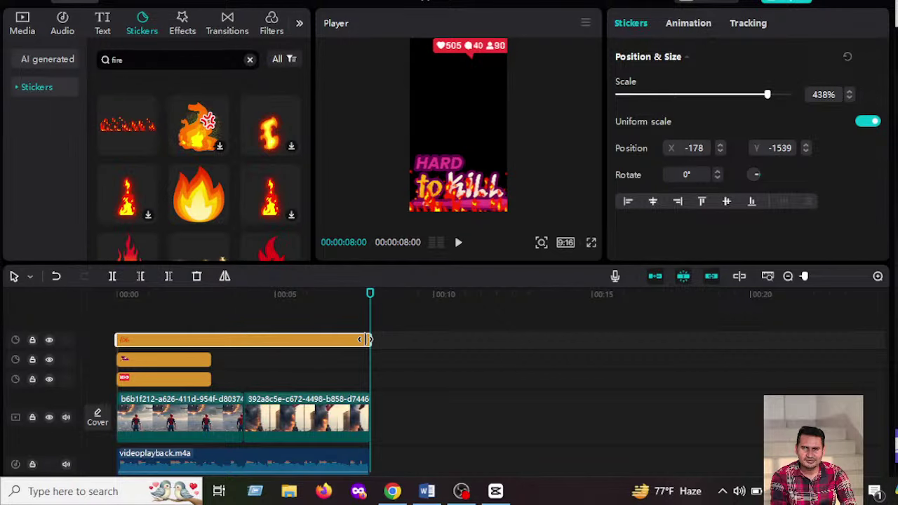
click(211, 363)
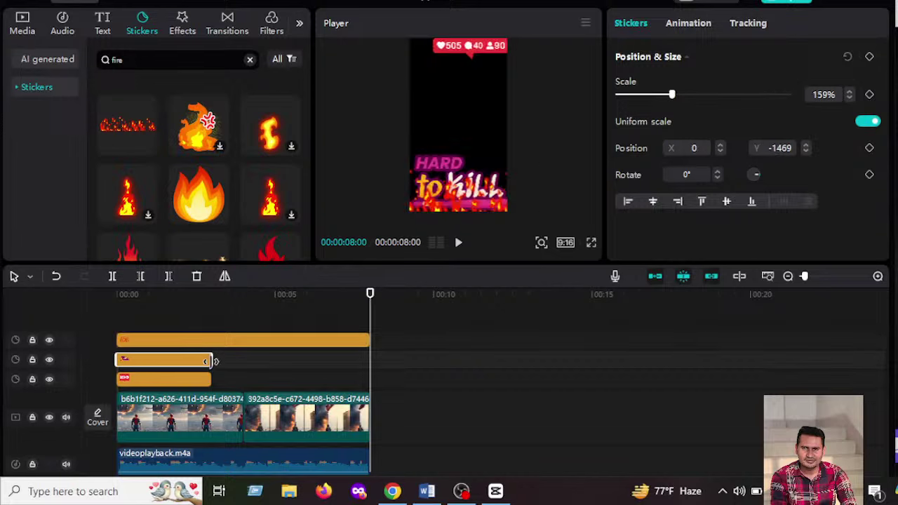
drag(210, 361, 367, 357)
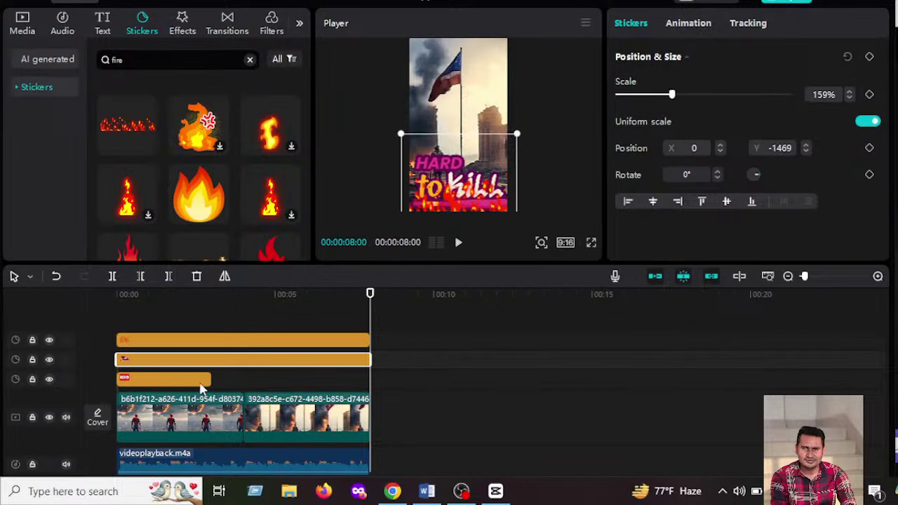
click(205, 382)
drag(212, 377, 367, 364)
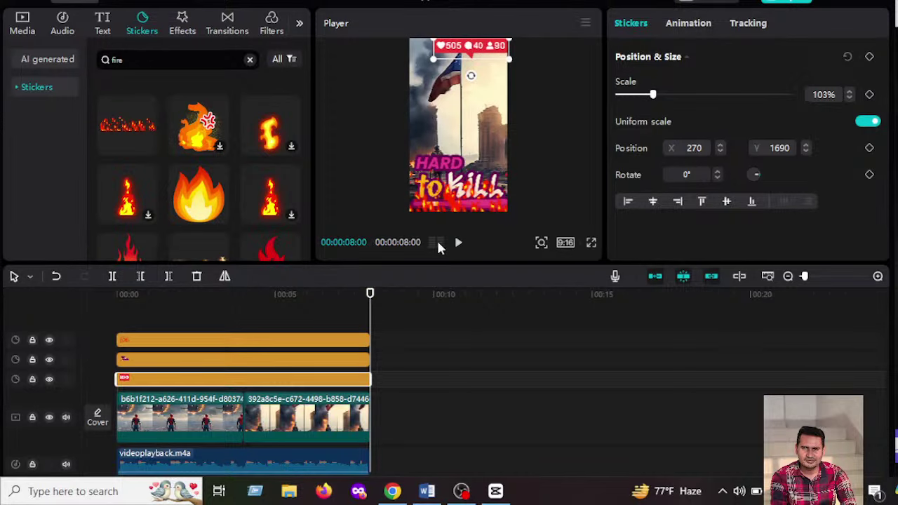
Play back the whole video to check the three extended stickers over both clips
click(457, 243)
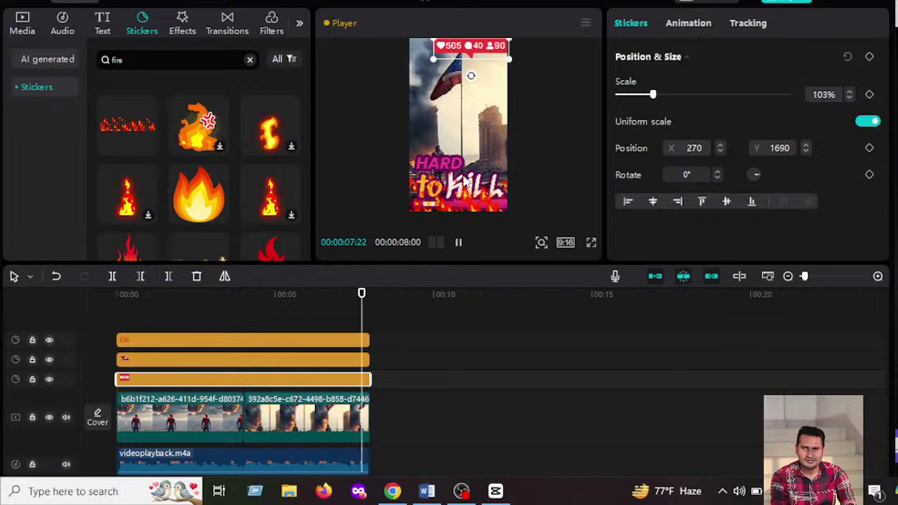
click(458, 243)
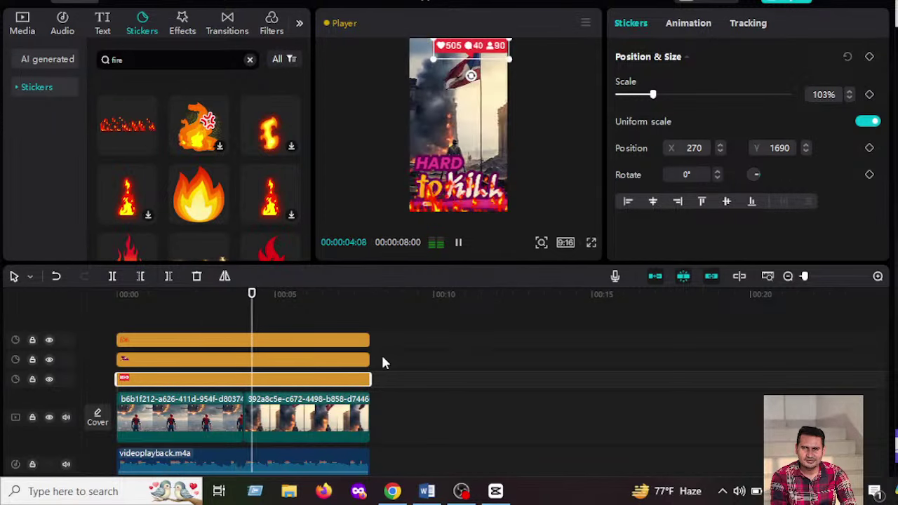
scroll(176, 126, down, 5)
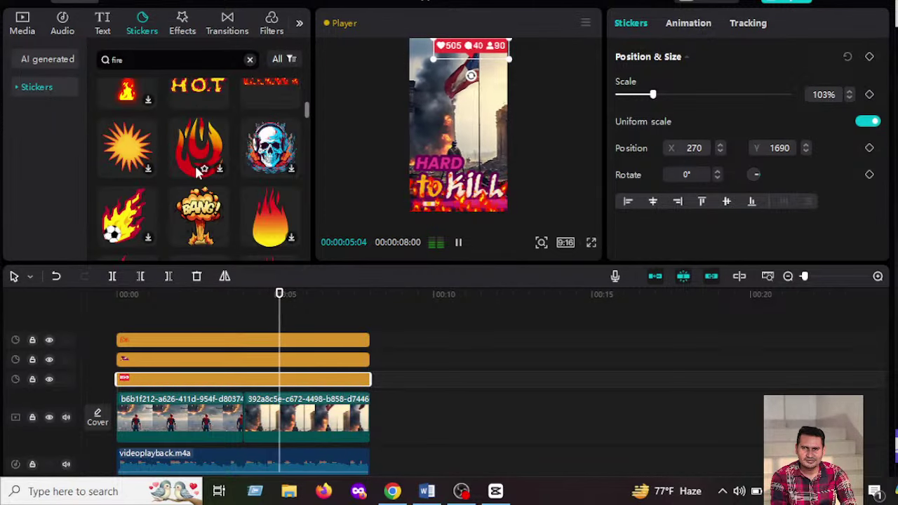
scroll(198, 173, down, 1)
scroll(197, 167, down, 2)
scroll(197, 165, up, 3)
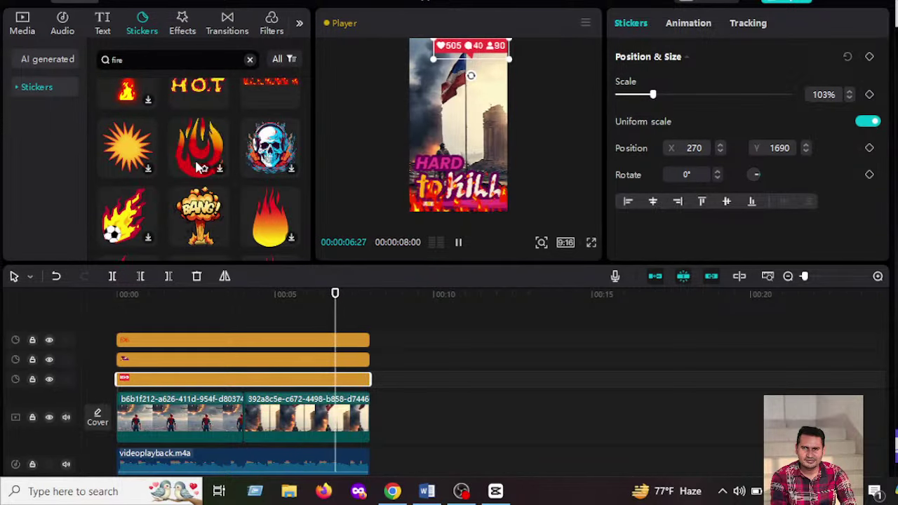
scroll(198, 167, up, 5)
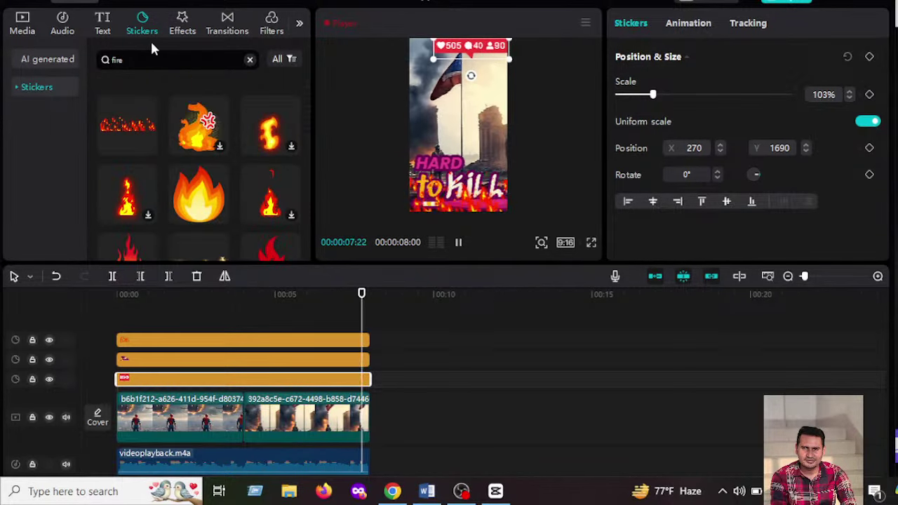
click(183, 32)
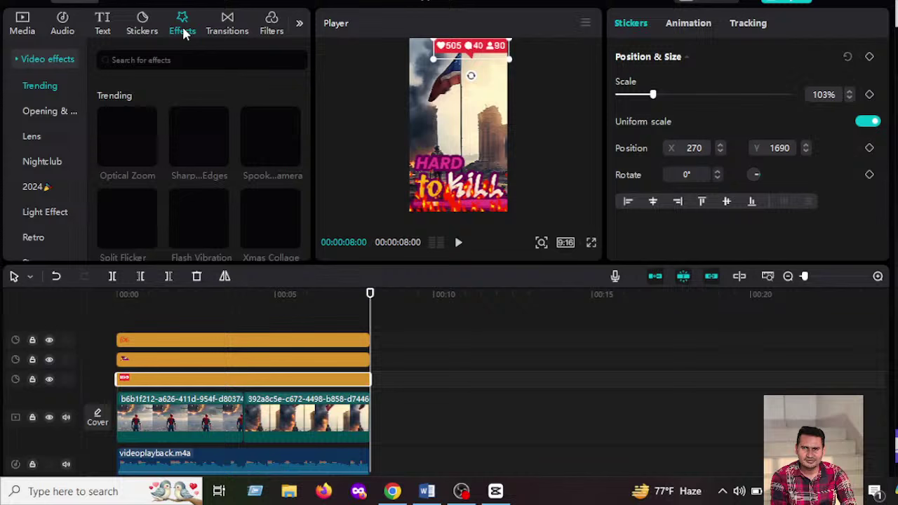
click(102, 25)
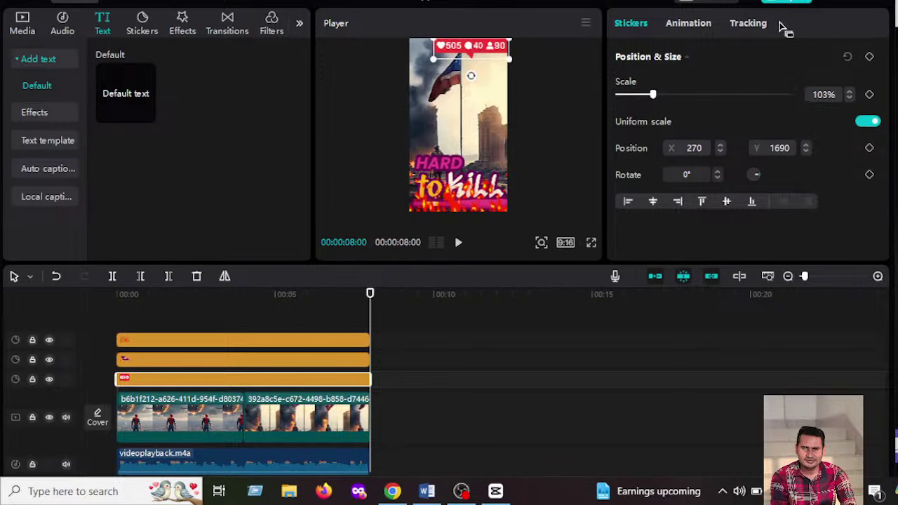
Export the video titled "0214 (3)" as a 1080P H.264 mp4 at 30fps, and close the export window without sharing
key(ctrl+e)
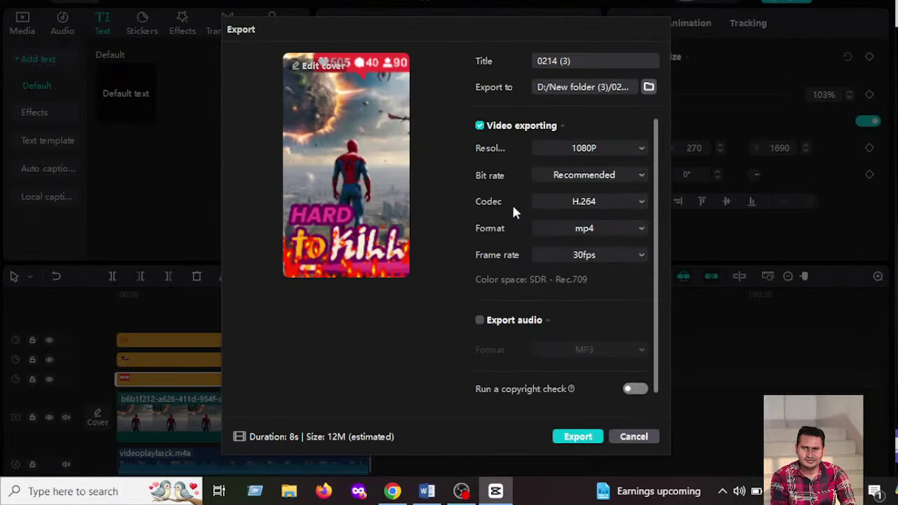
click(578, 436)
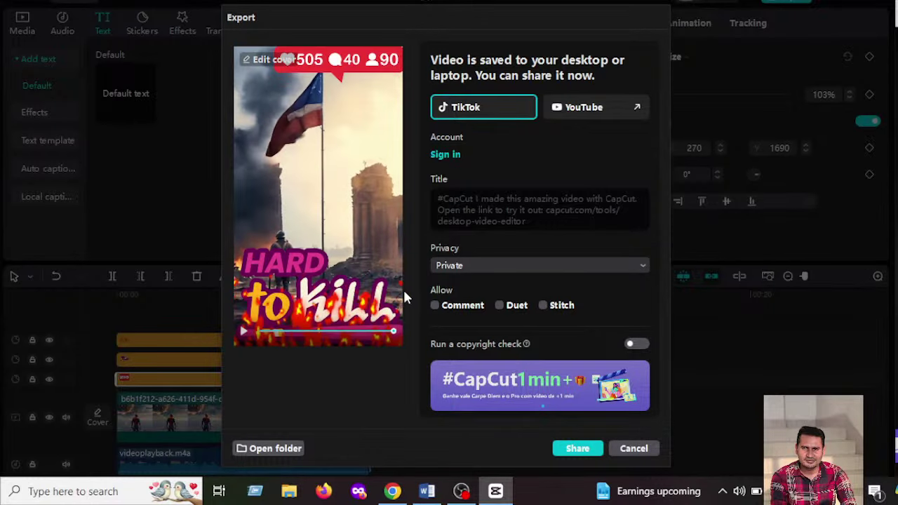
click(633, 449)
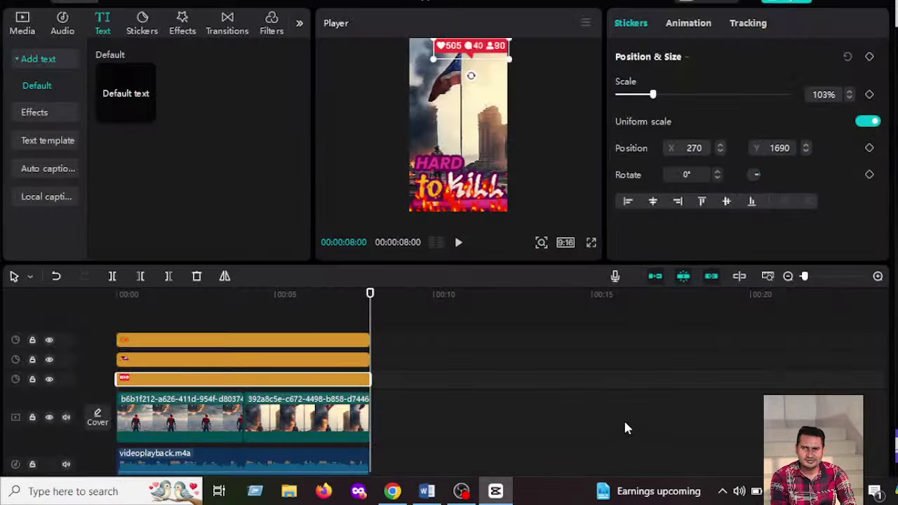